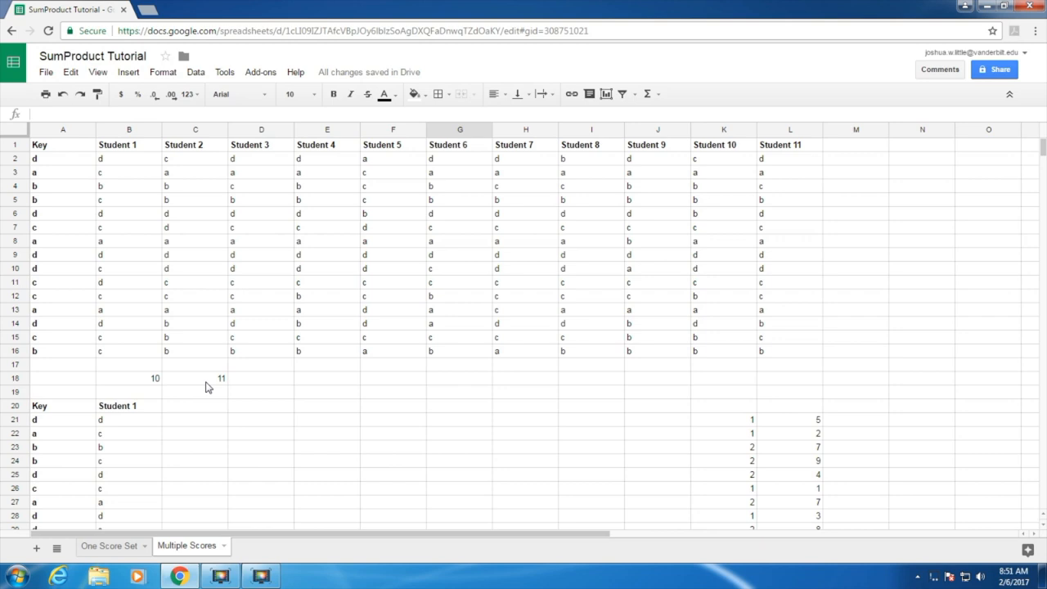
Step: Enter the formula =A21=B21 in cell C21 to compare Student 1's first answer with the key
scroll(223, 391, down, 6)
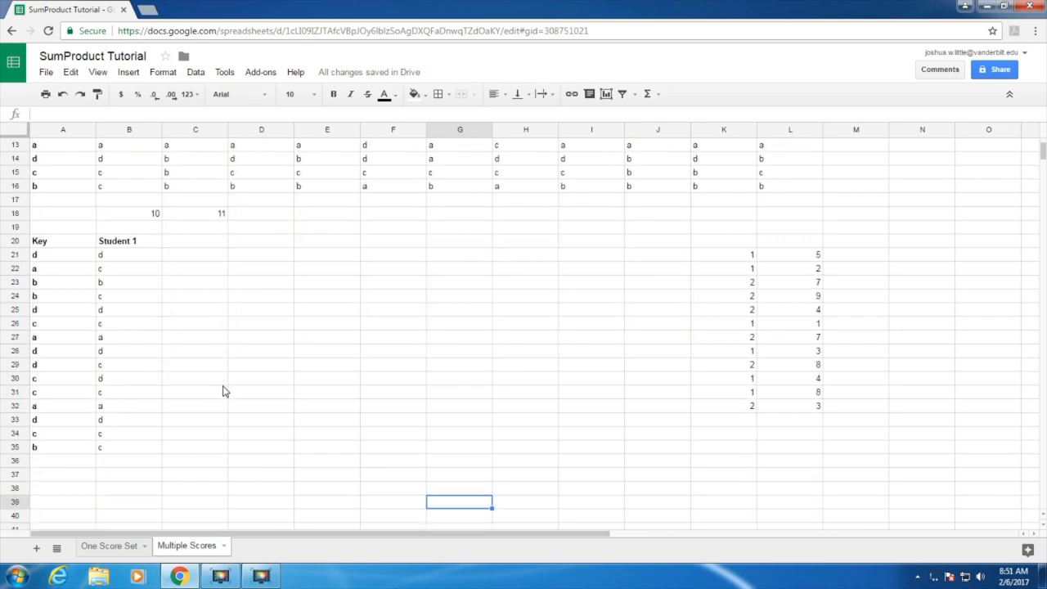
click(185, 259)
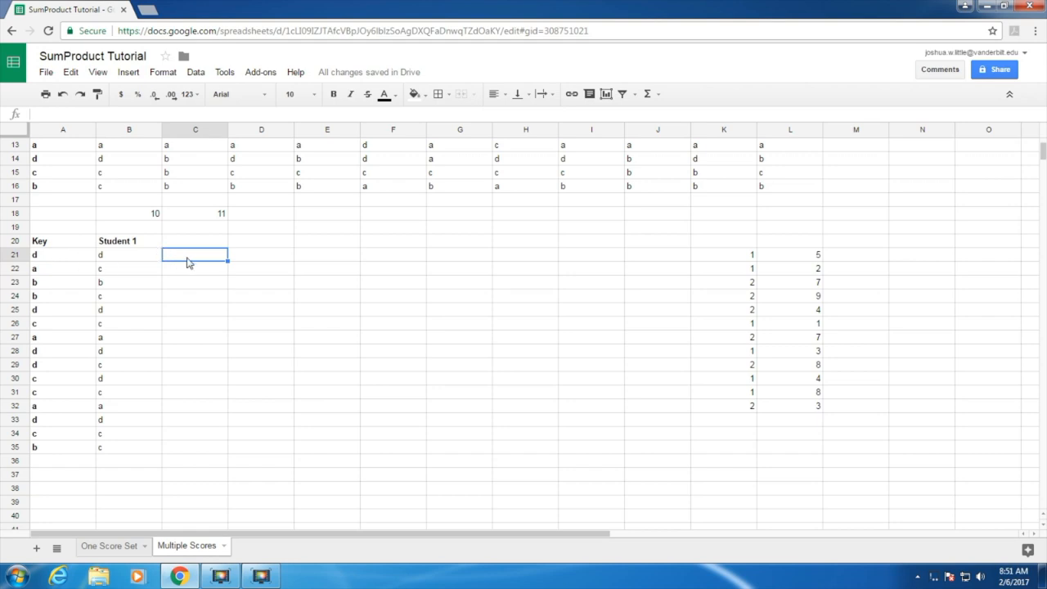
double_click(193, 256)
text(=)
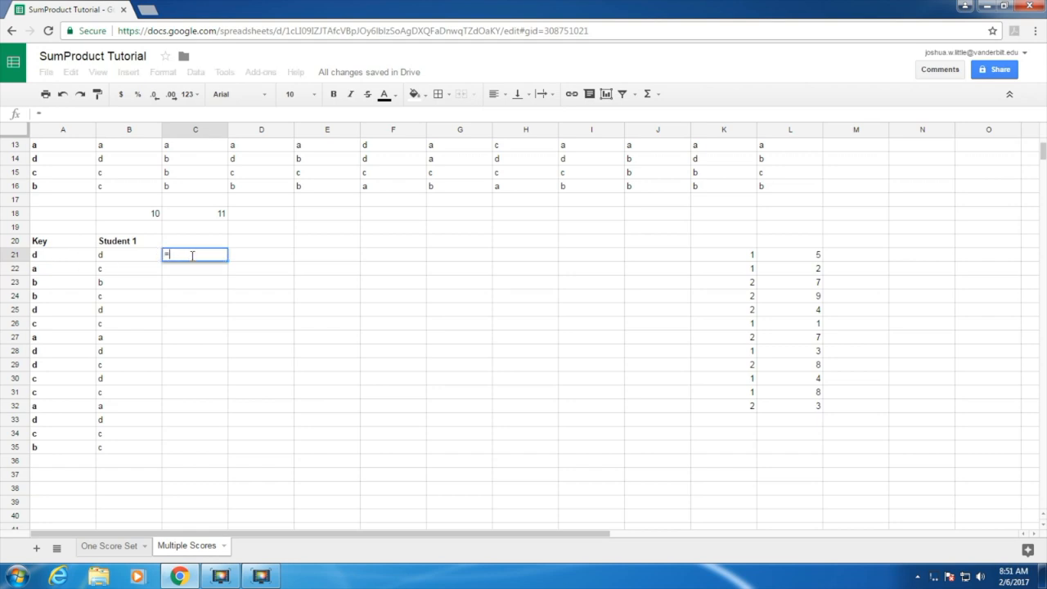
click(49, 259)
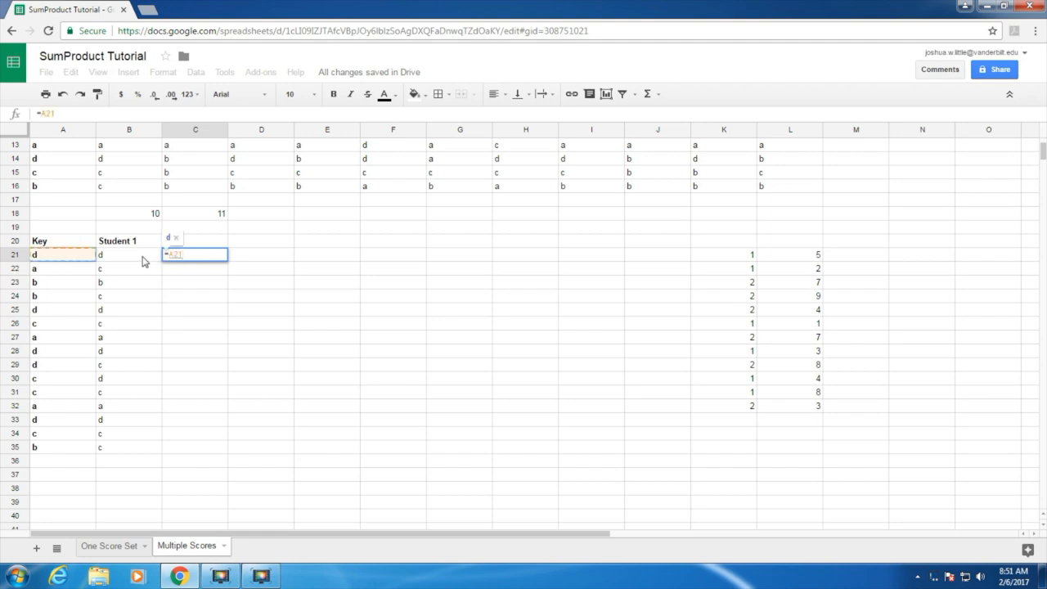
text(=)
click(143, 260)
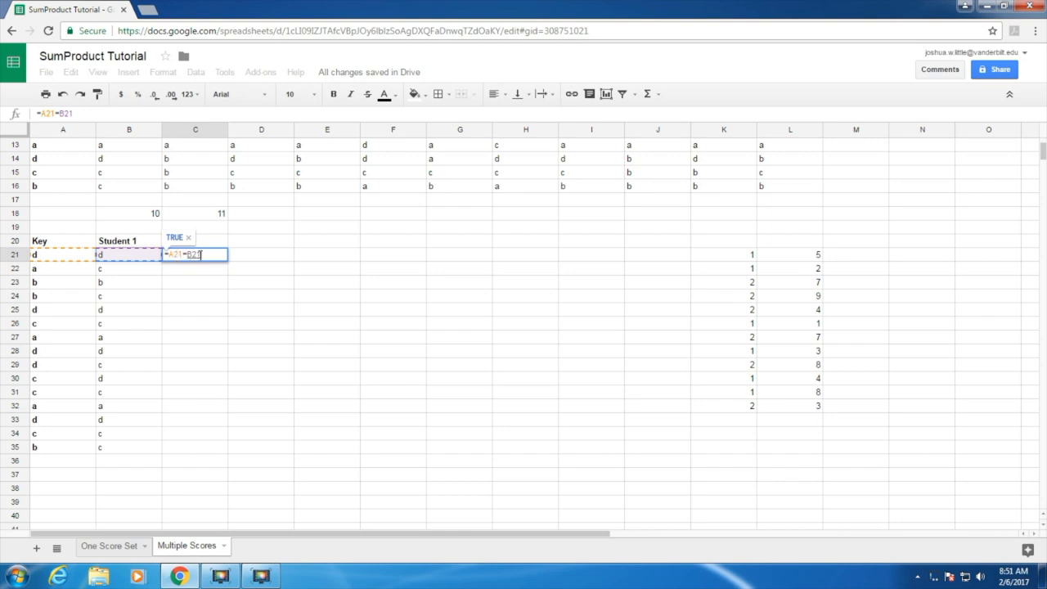
key(Return)
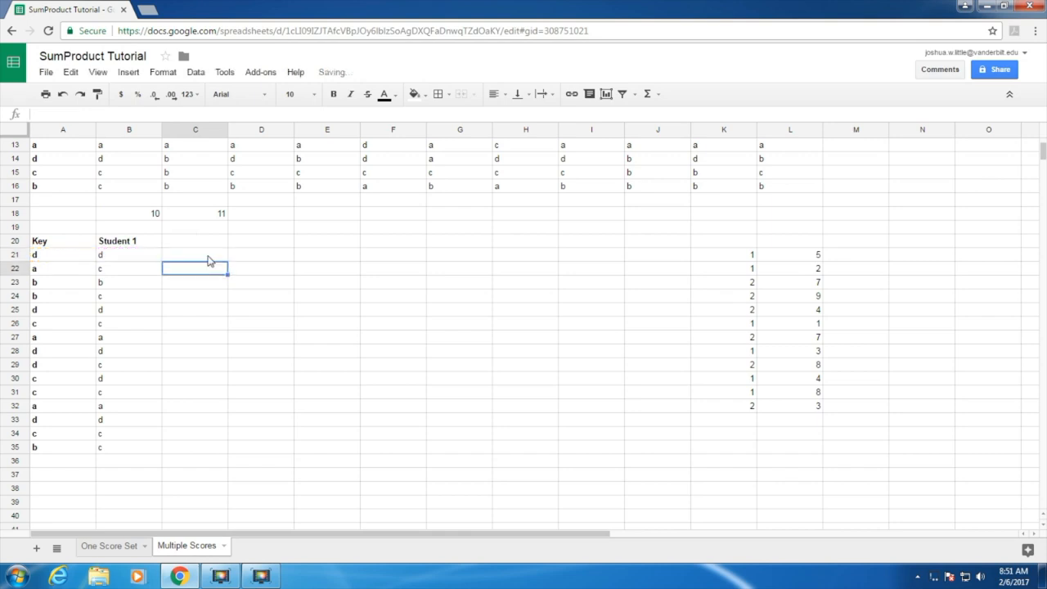
Step: Fill the comparison formula from C21 down through C35, covering all of Student 1's answers
click(209, 256)
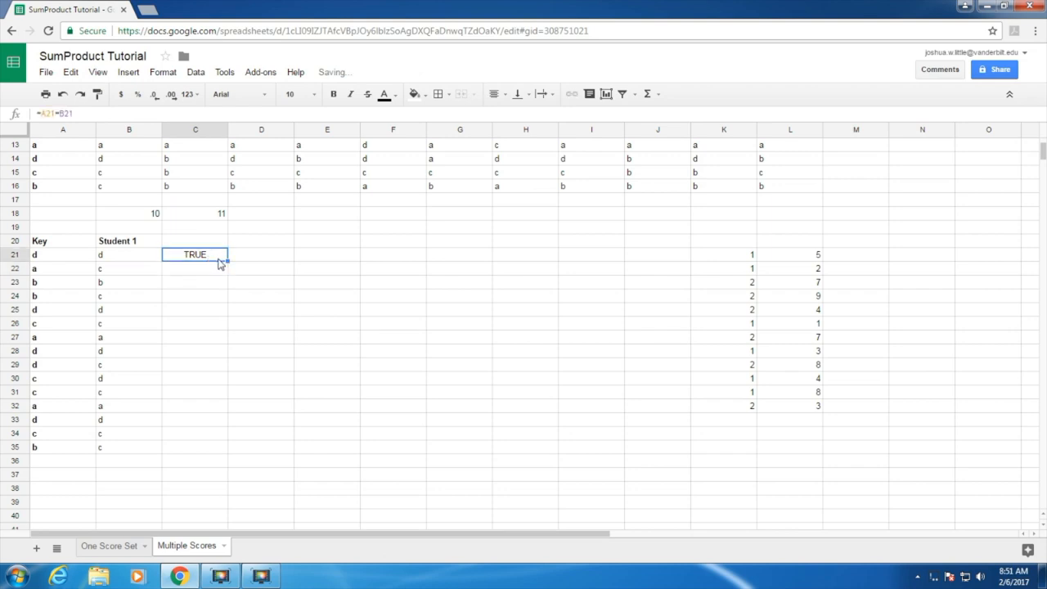
drag(227, 262, 226, 284)
click(201, 270)
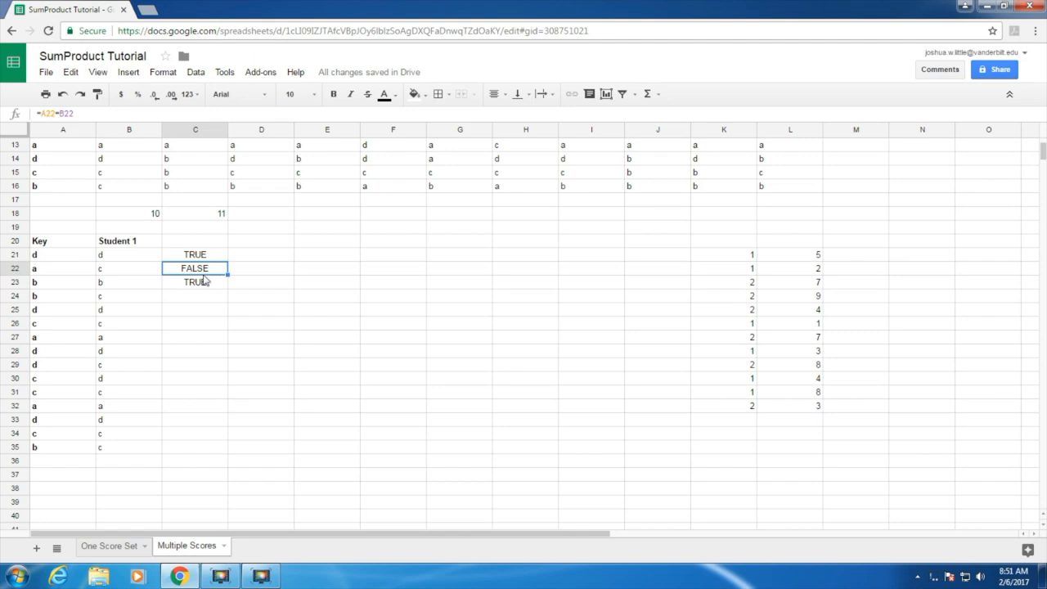
click(207, 284)
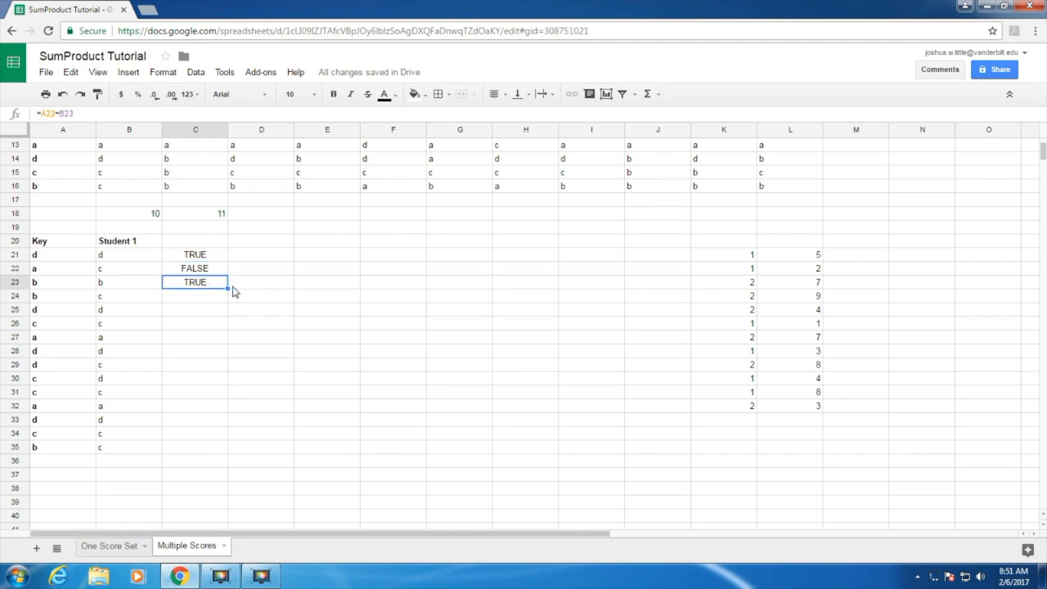
drag(228, 288, 223, 452)
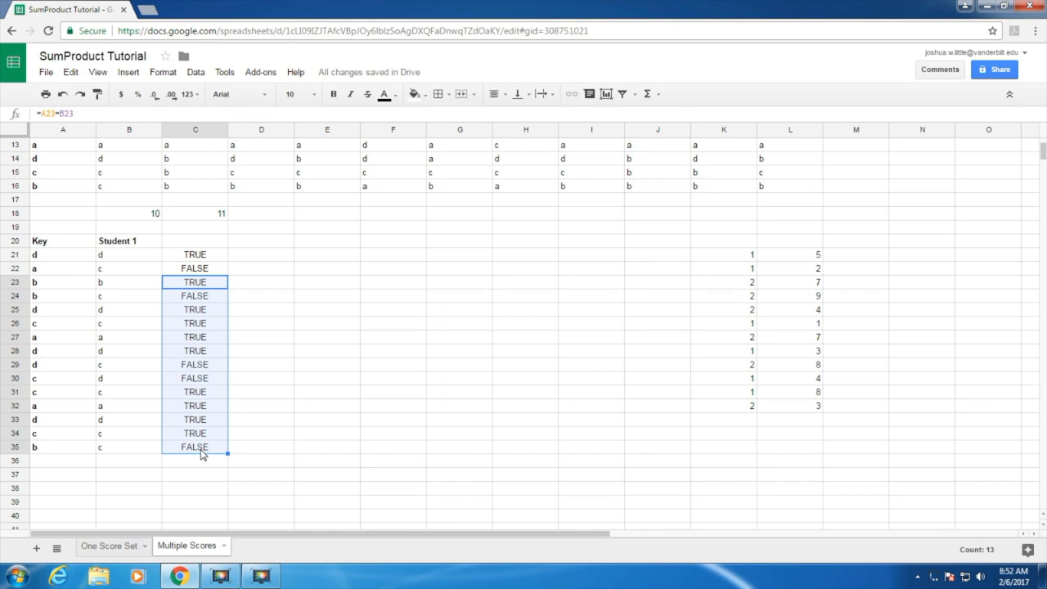
Step: Enter =C21*1 in D21 to convert the logical result to a number, and fill it down through D35
click(252, 259)
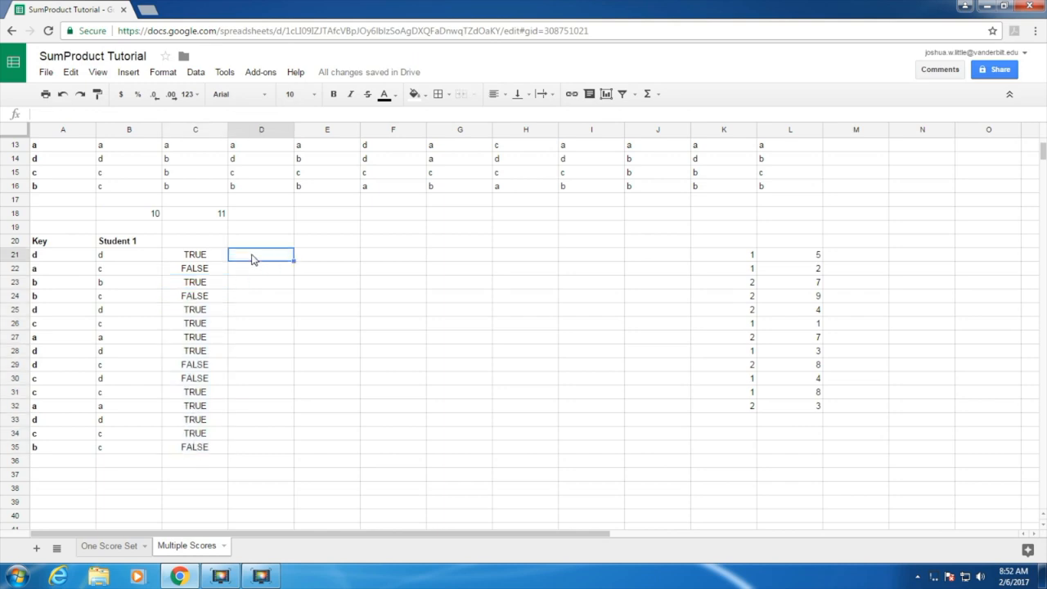
text(=)
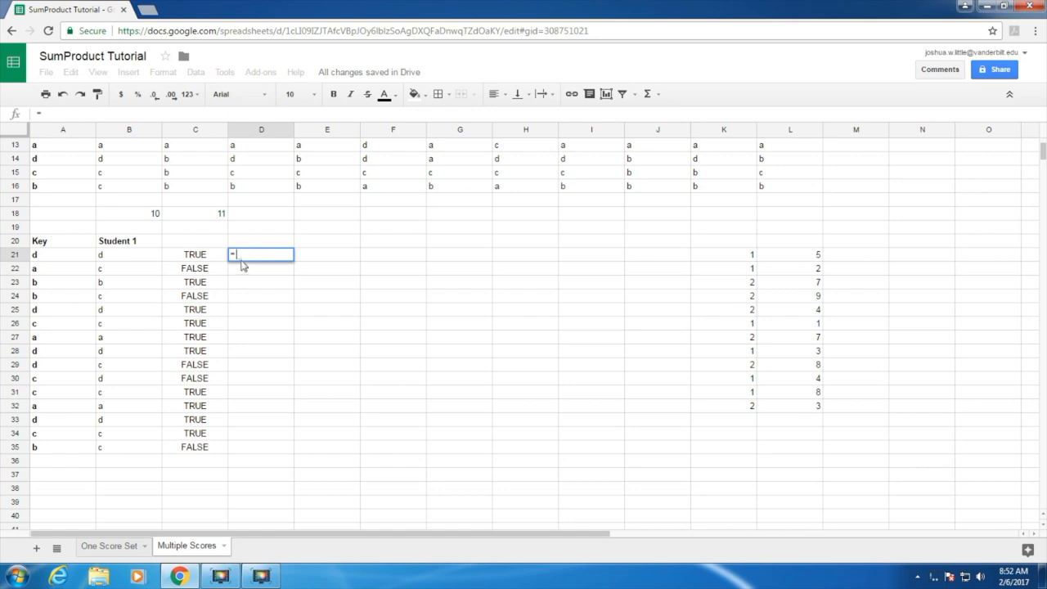
click(198, 259)
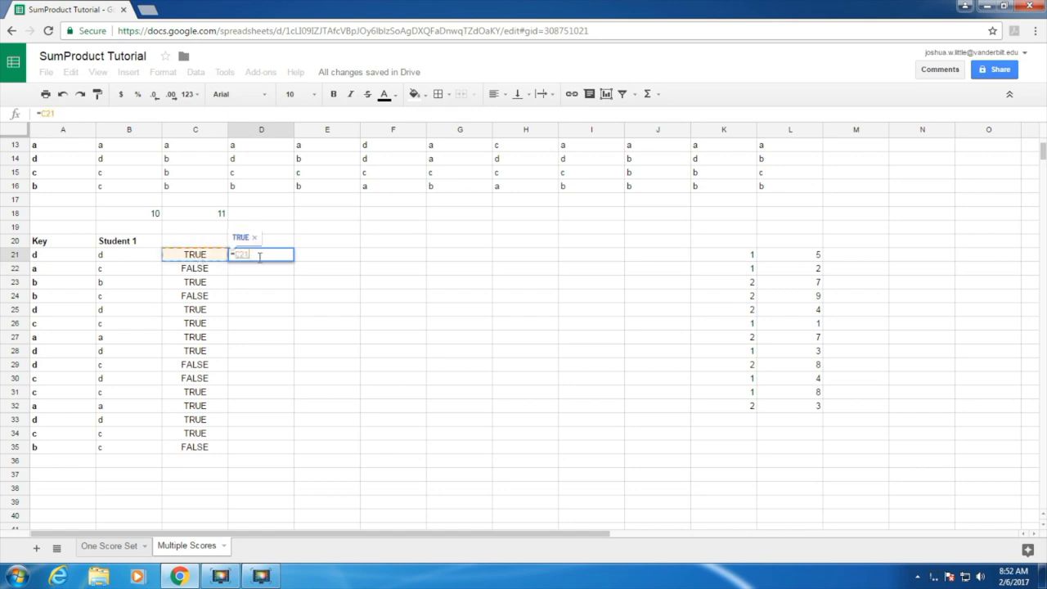
text(*1)
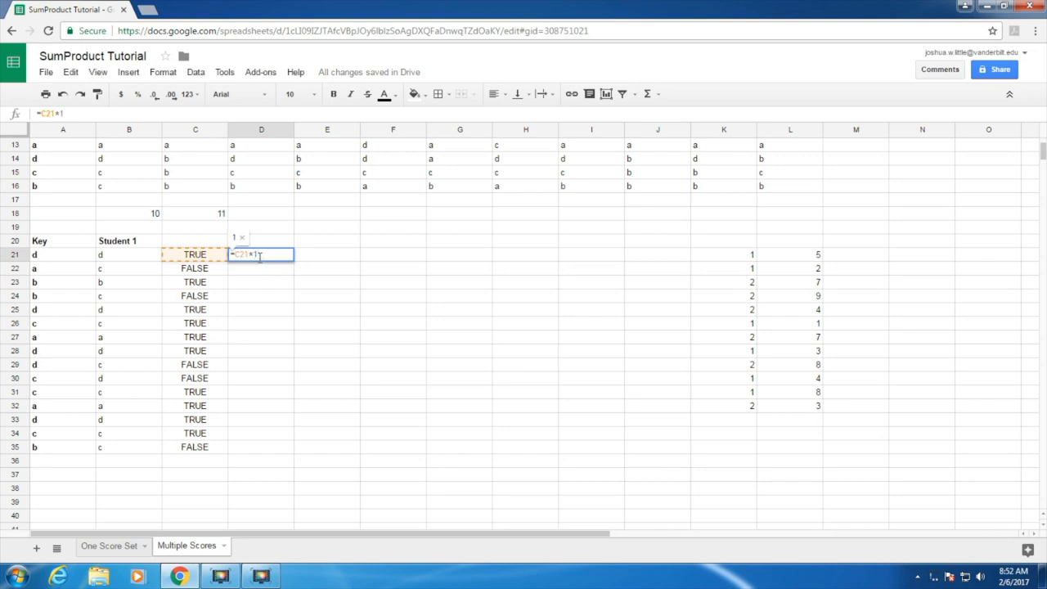
key(Return)
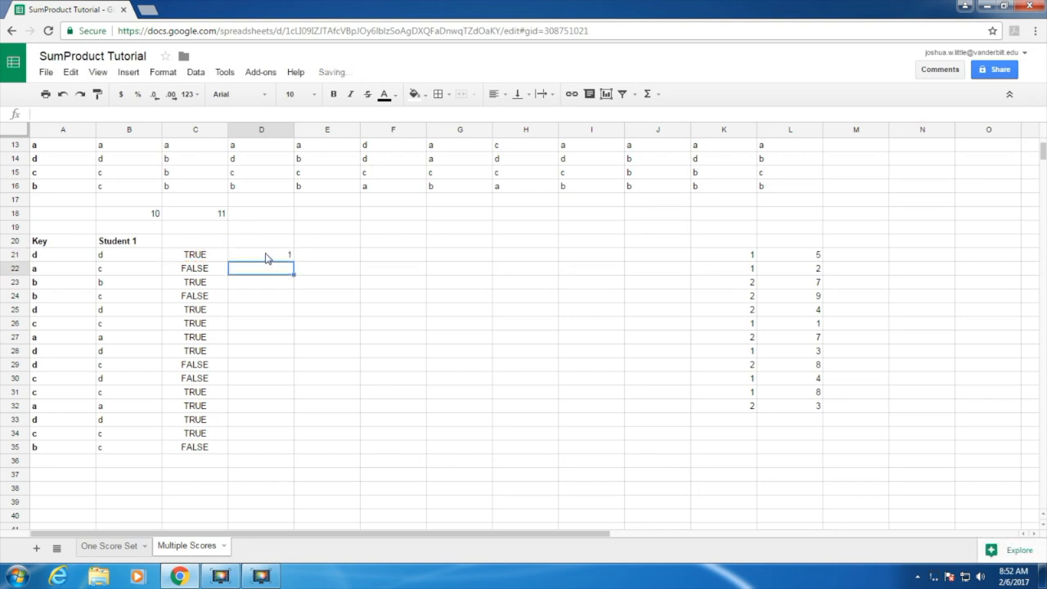
click(265, 258)
drag(292, 262, 294, 453)
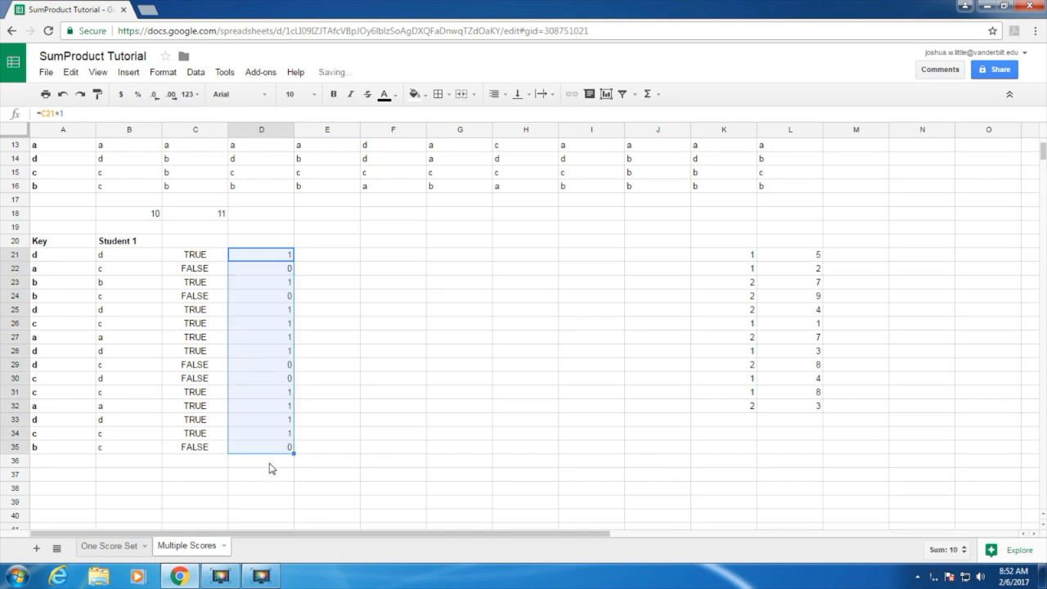
Step: Total the numeric column in cell D36 with the formula =SUM(D21:D35)
click(272, 468)
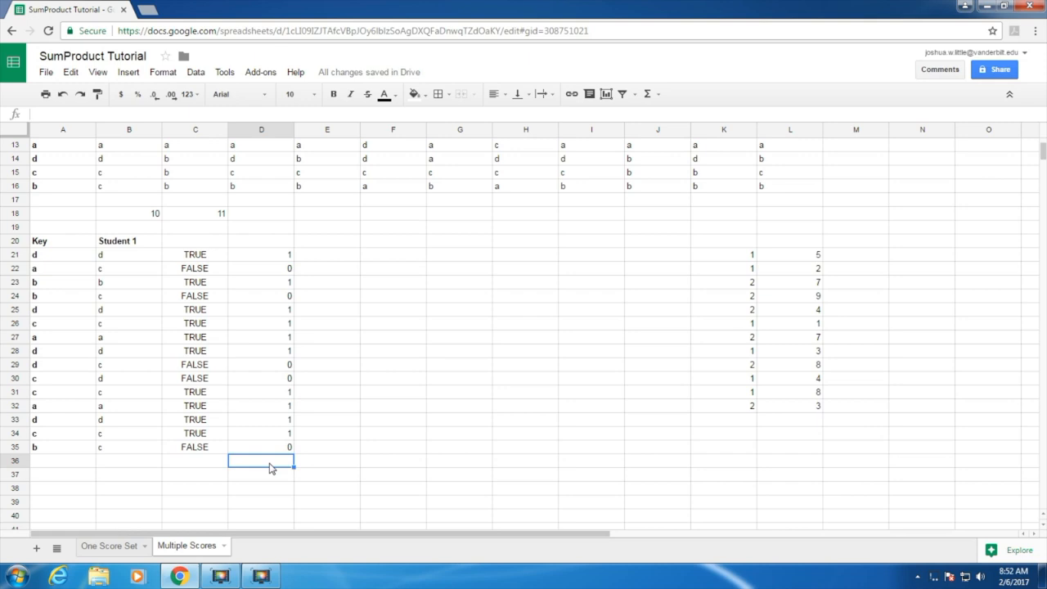
text(=)
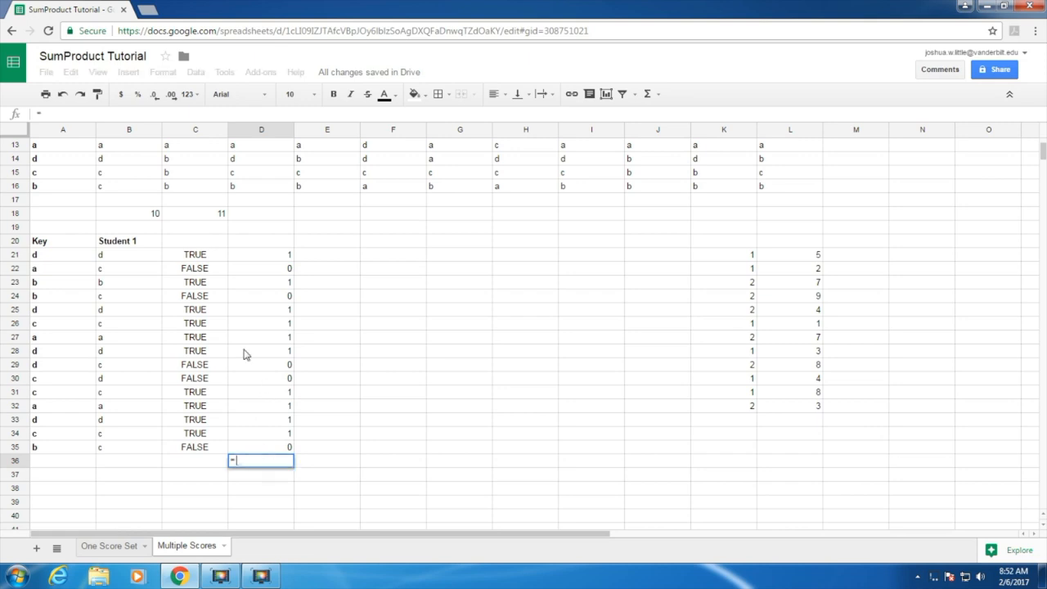
click(71, 119)
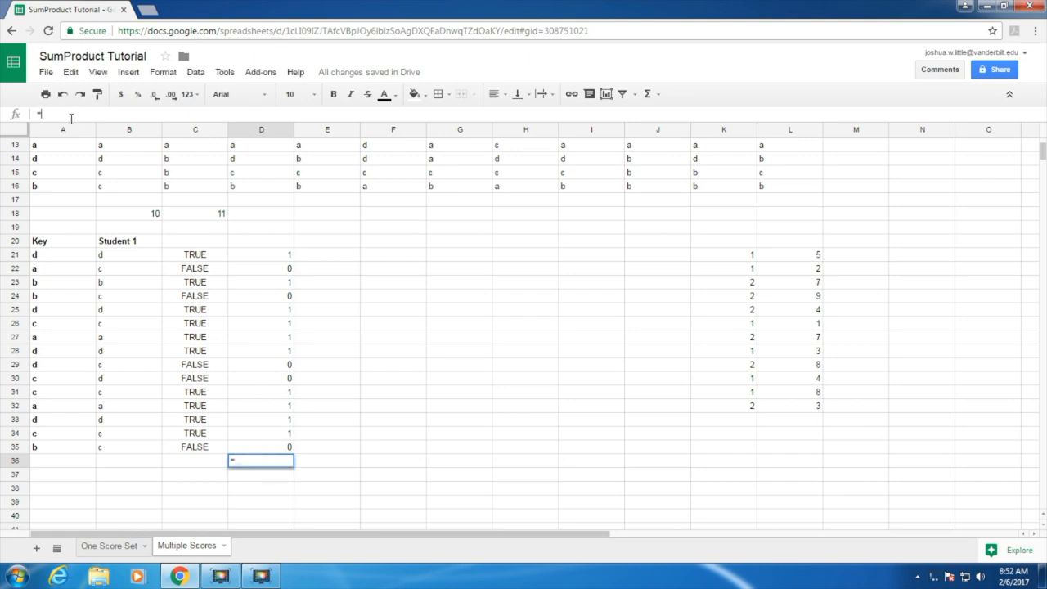
text(SUM()
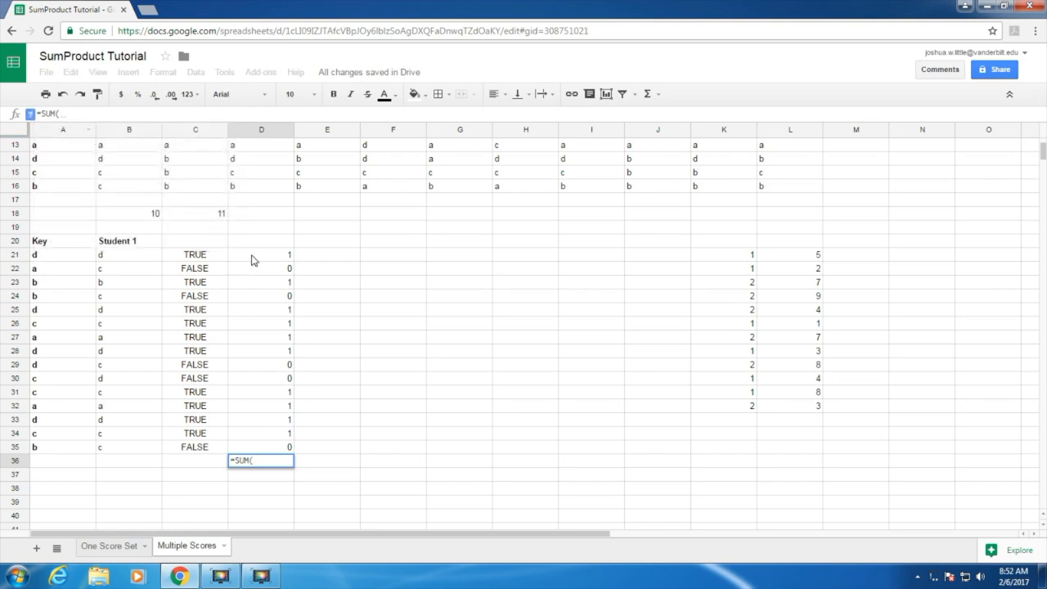
drag(254, 257, 248, 447)
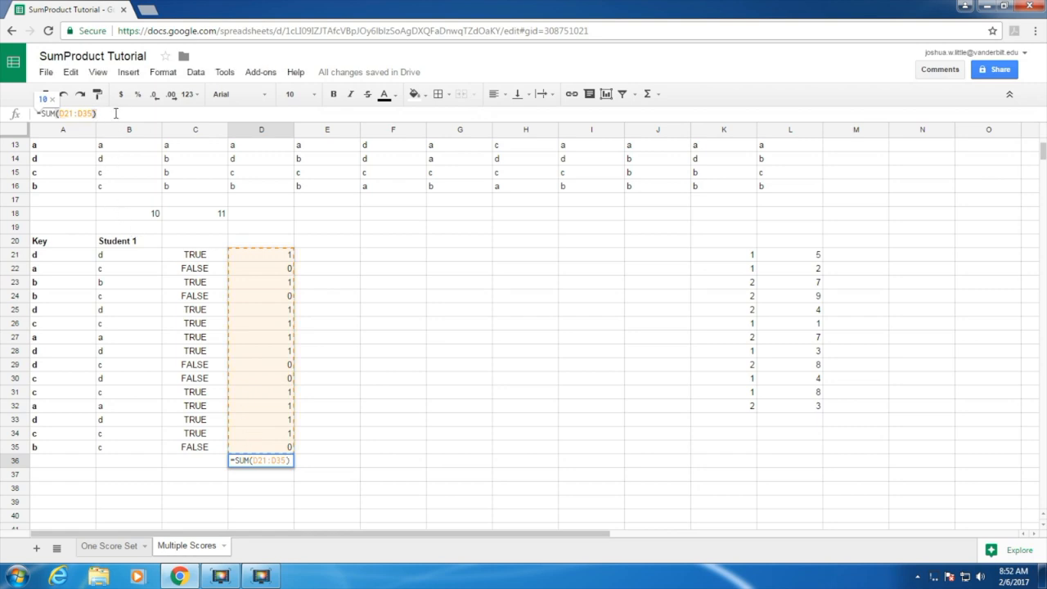
key(Return)
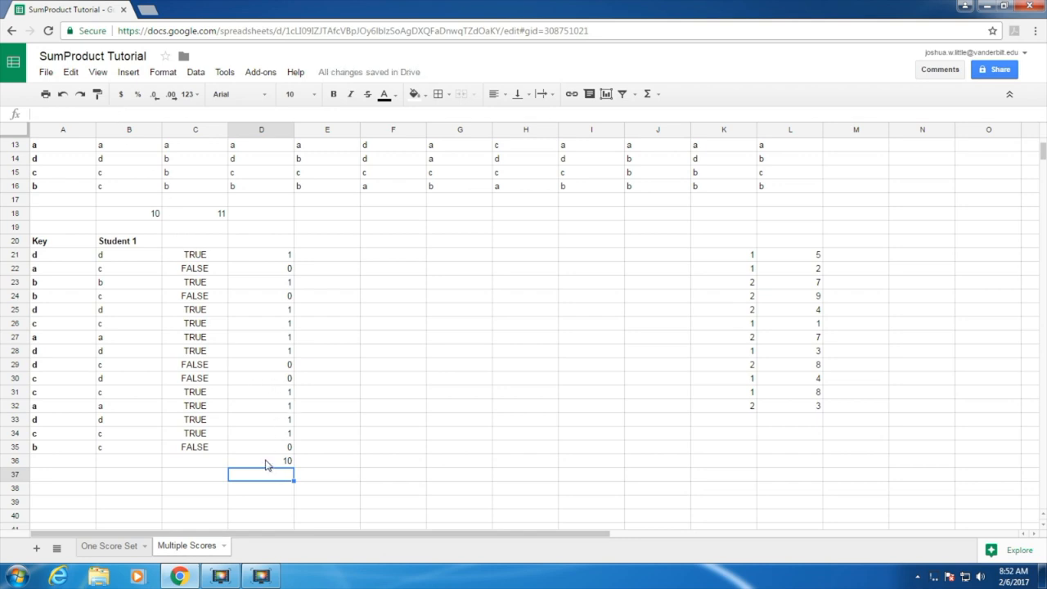
Step: Enter =SUM(C21:C35) in cell C36 below the TRUE/FALSE comparison column
click(184, 464)
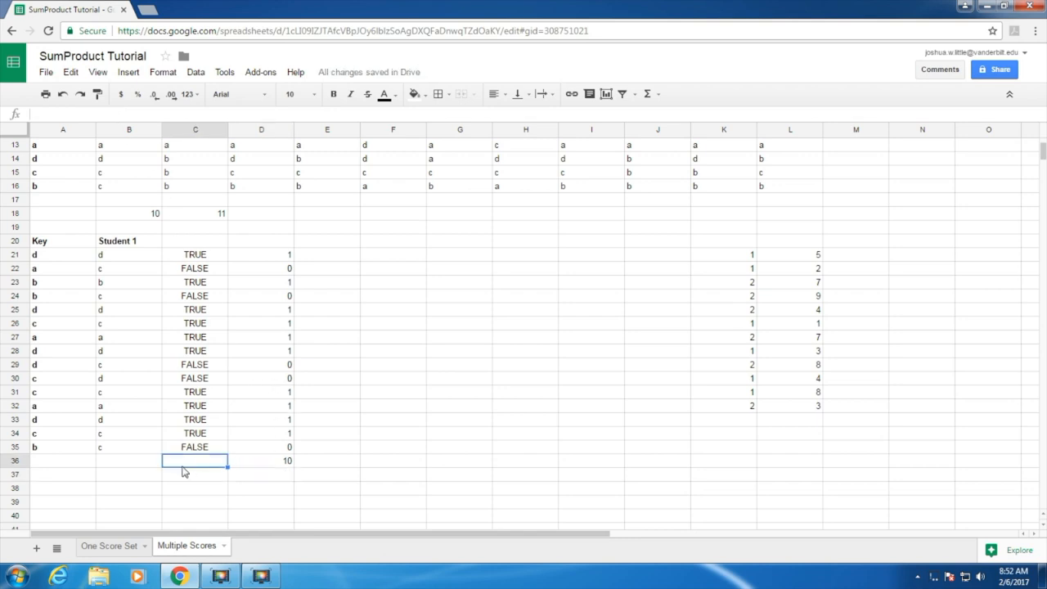
text(=)
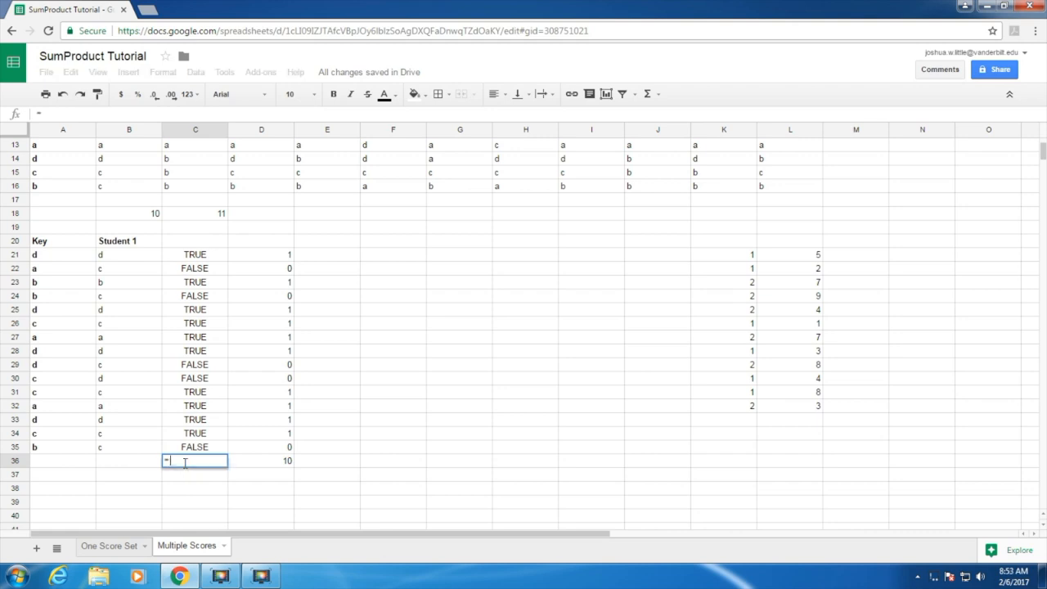
text(SUM()
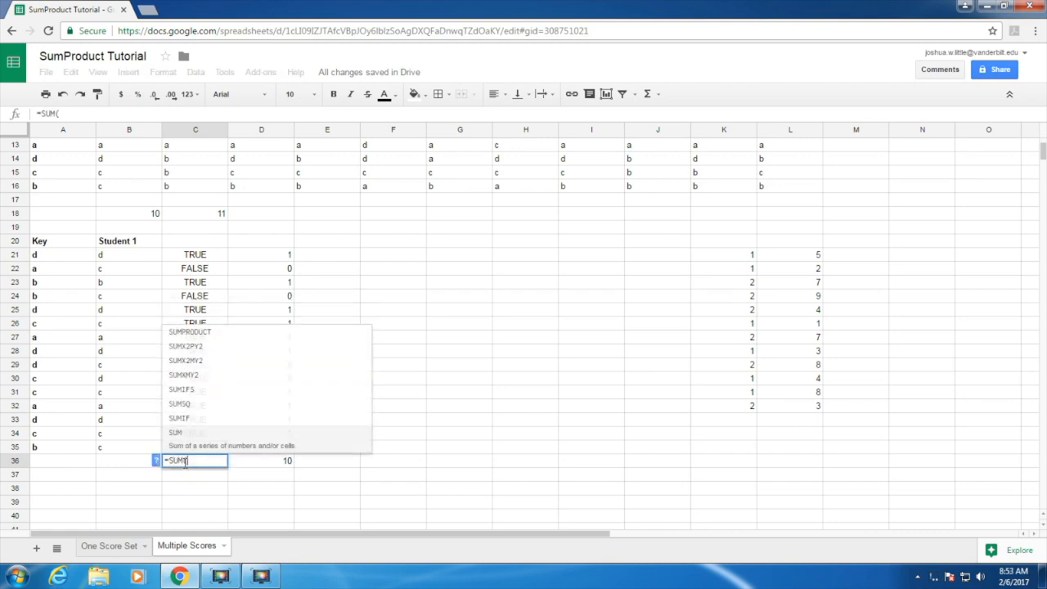
drag(202, 254, 207, 450)
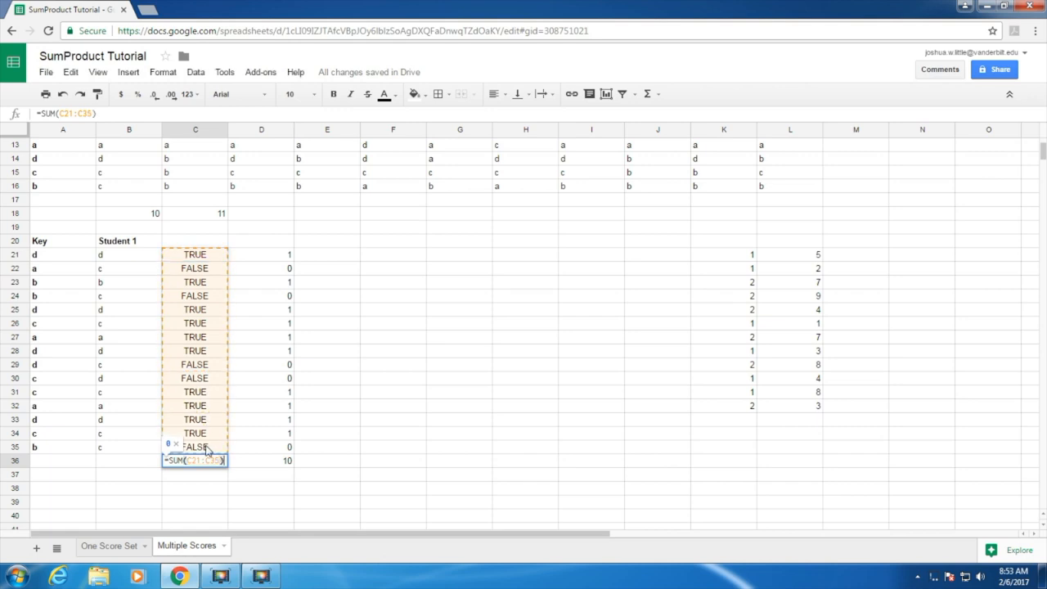
key(Return)
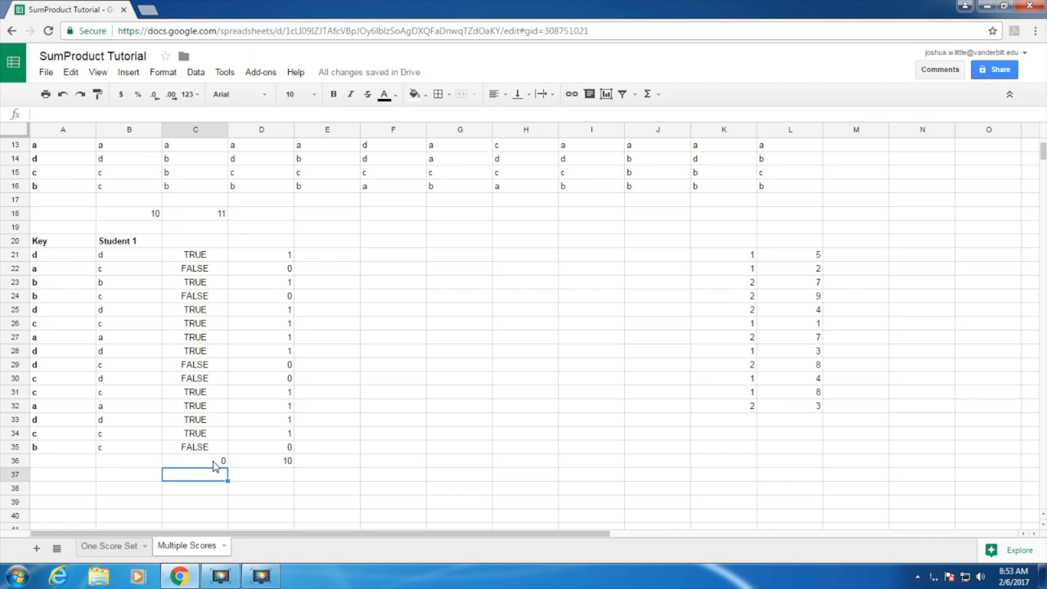
Step: Change the function in cell C36 to SUMPRODUCT so the formula reads =SUMPRODUCT(C21:C35)
click(215, 464)
double_click(208, 461)
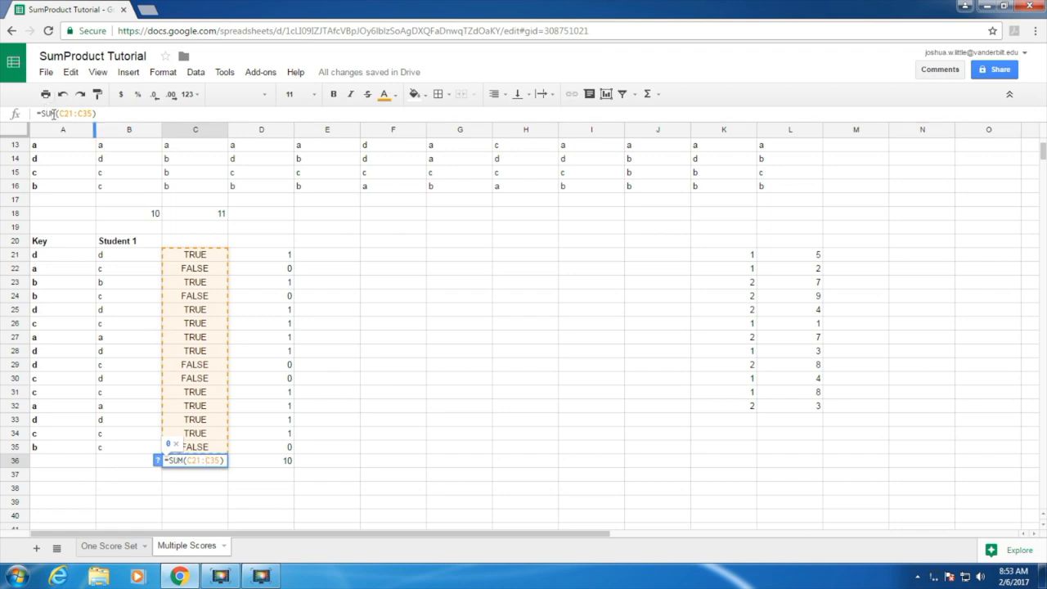
click(55, 114)
text(PRODUCT)
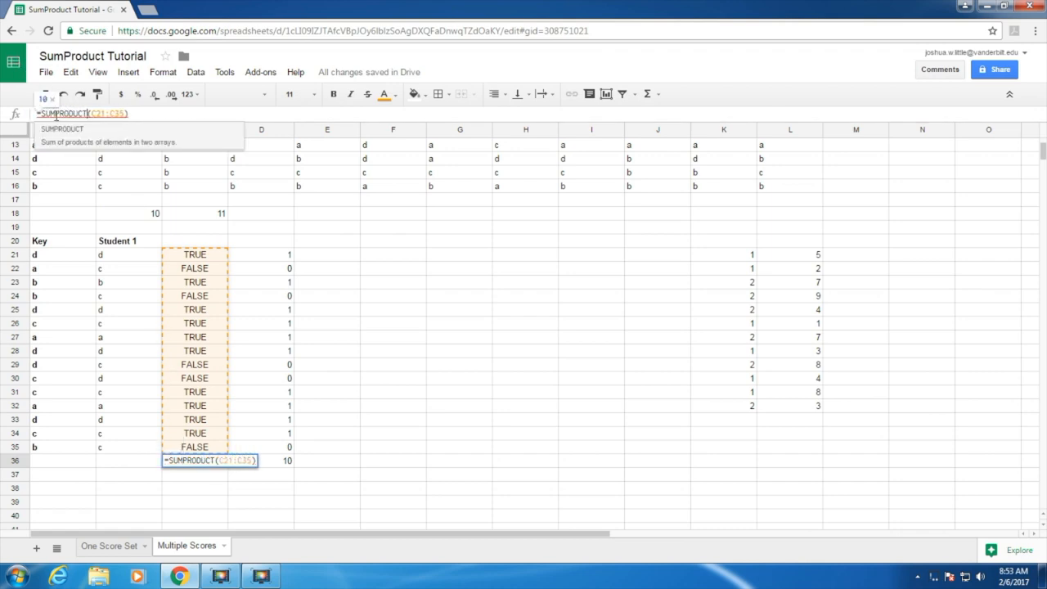
key(Right)
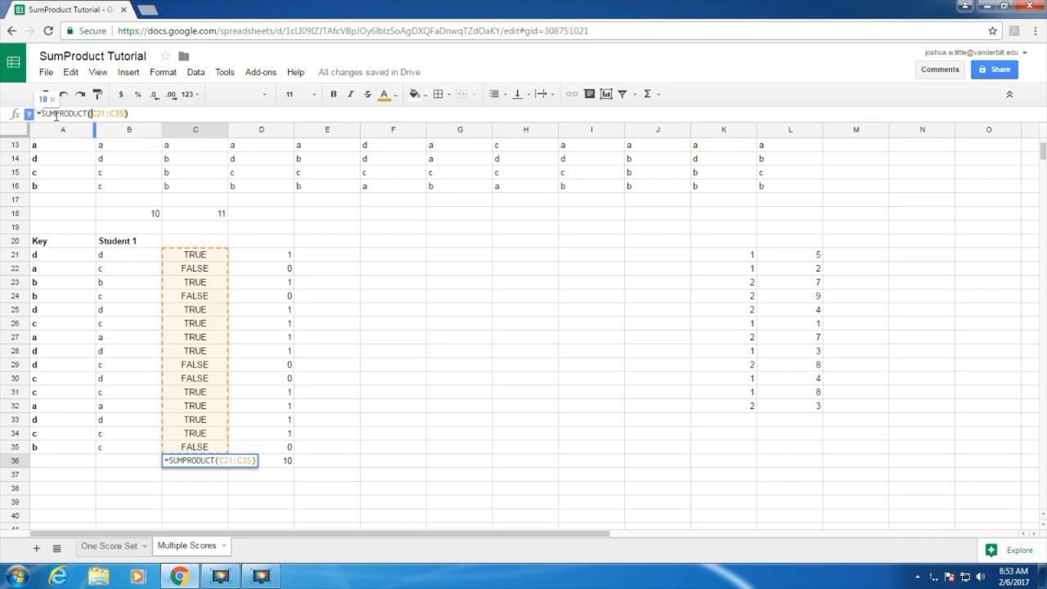
key(Return)
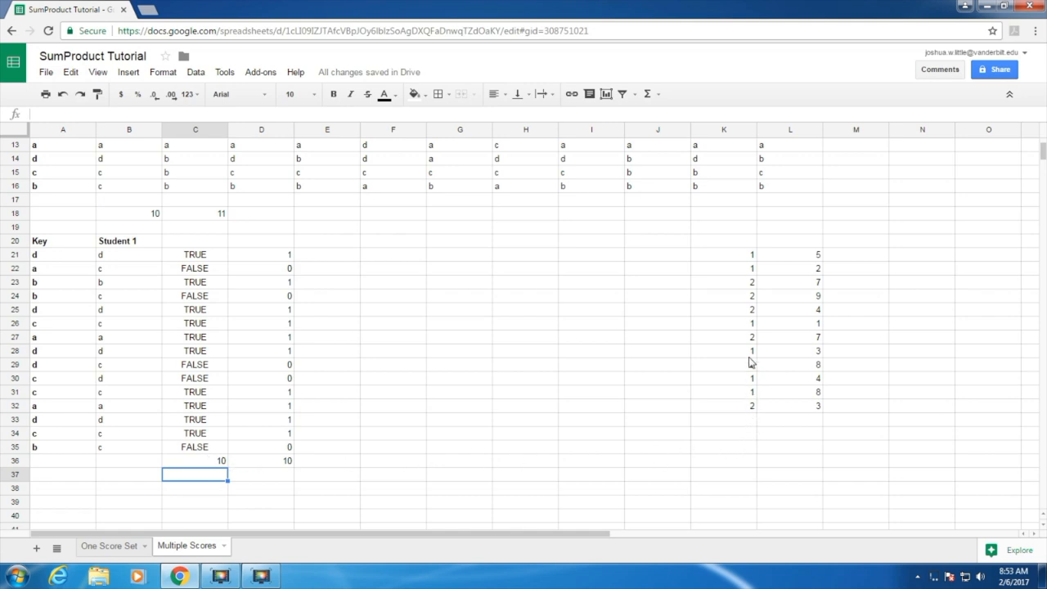
Step: Enter the formula =SUMPRODUCT(K21:K32,L21:L32) in cell K33 below the two number columns
click(733, 427)
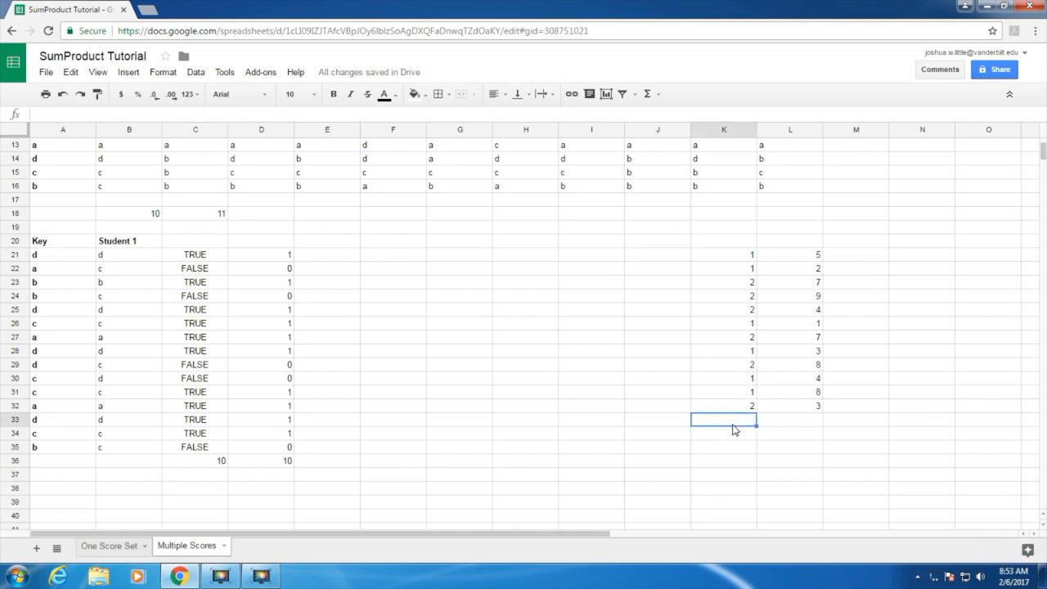
text(=)
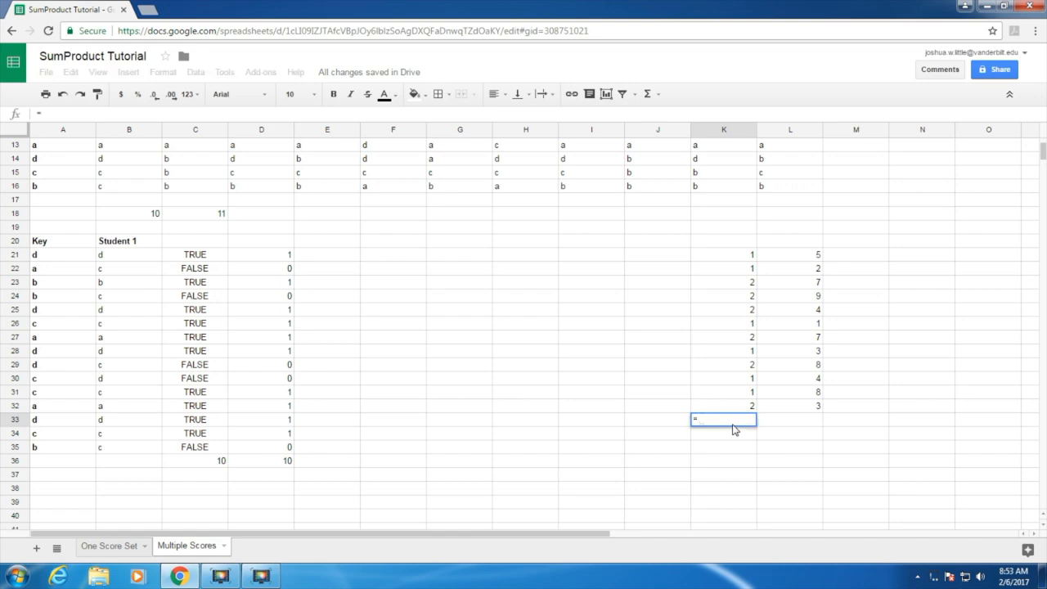
text(SUMPRODUCT)
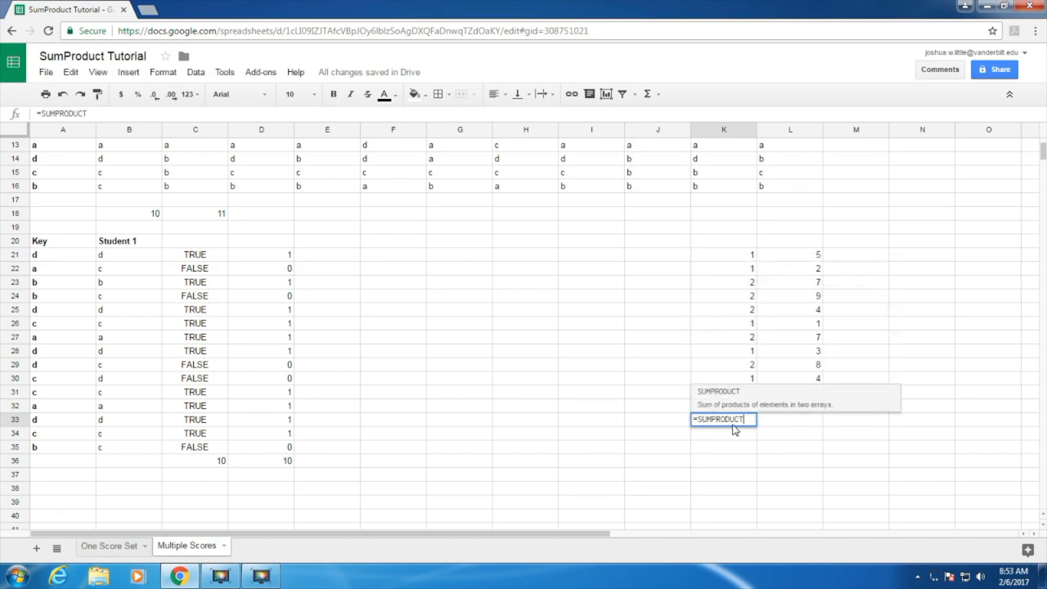
text(()
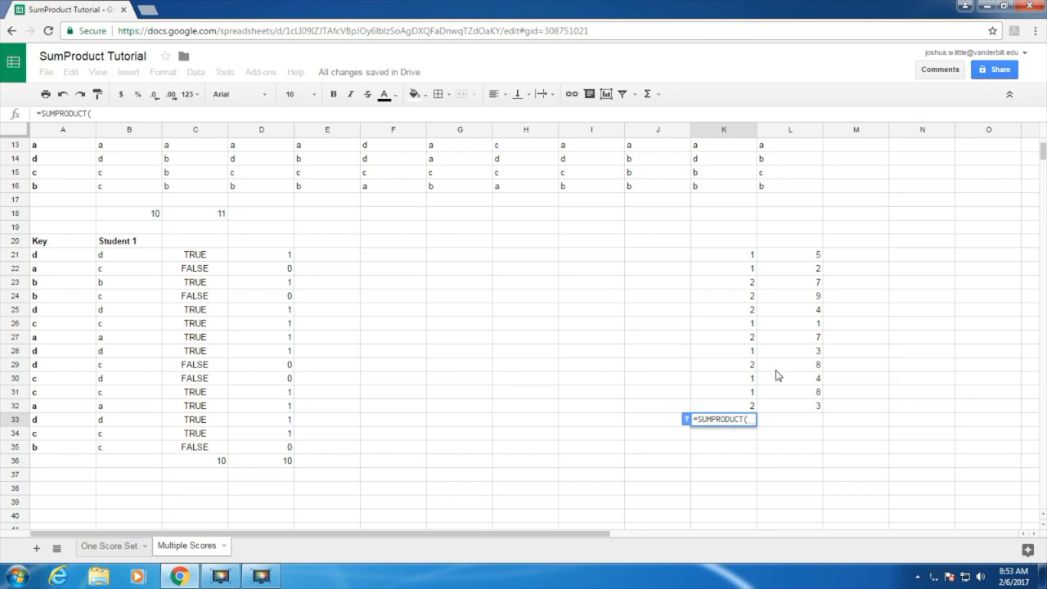
drag(737, 260, 739, 411)
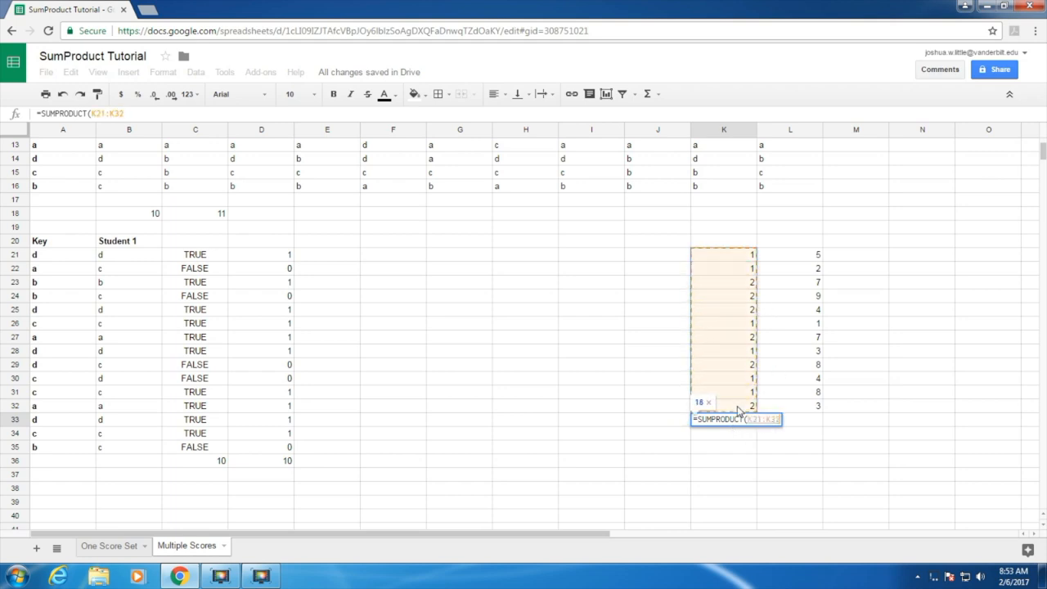
text(,)
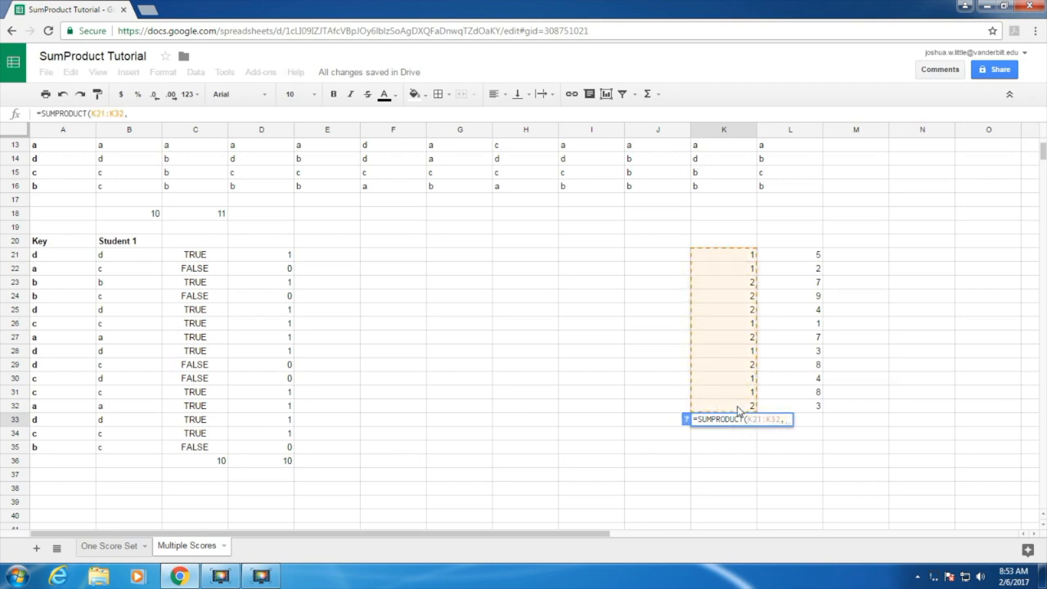
drag(804, 259, 806, 409)
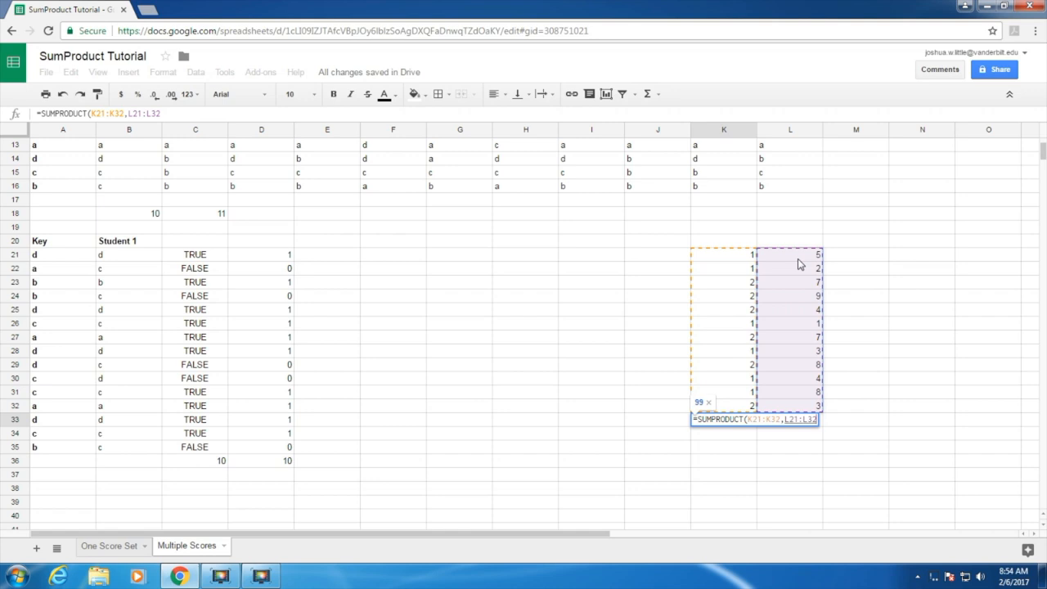
text())
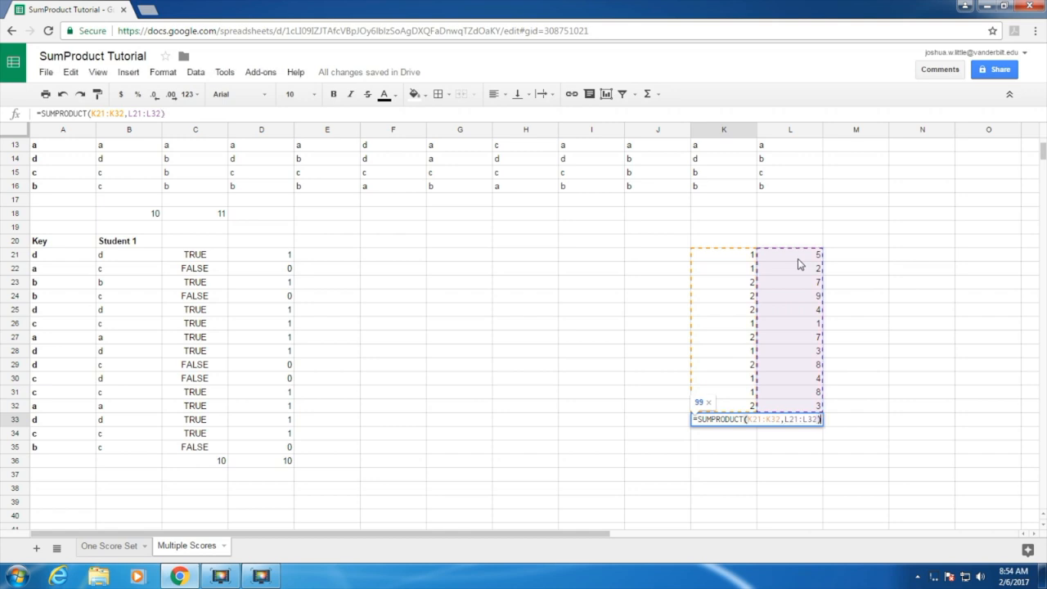
key(Return)
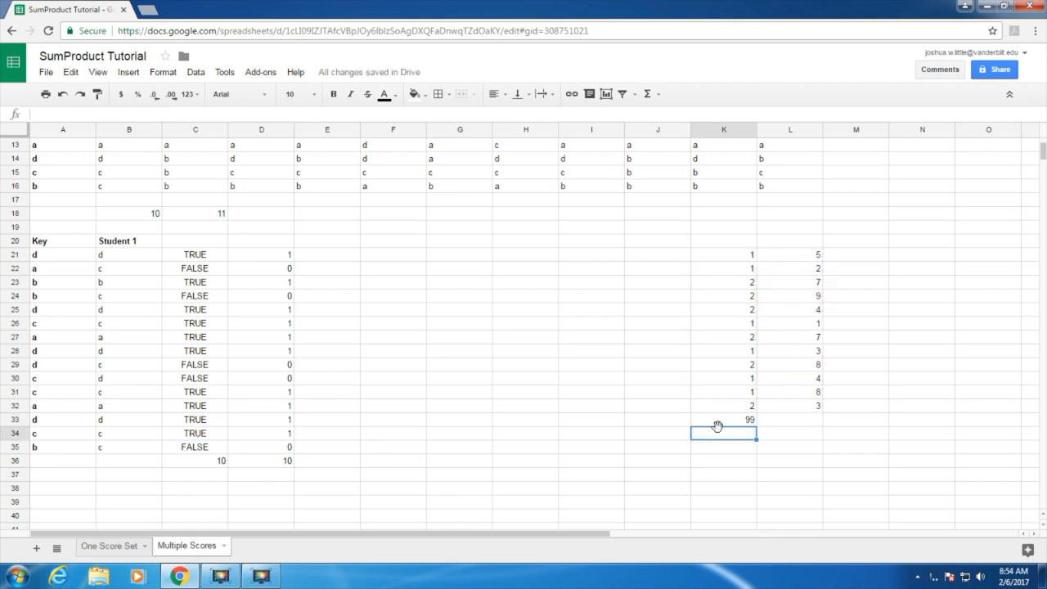
Step: Inspect the SUMPRODUCT formula in cell C36 and the TRUE/FALSE range it references
click(194, 463)
double_click(195, 463)
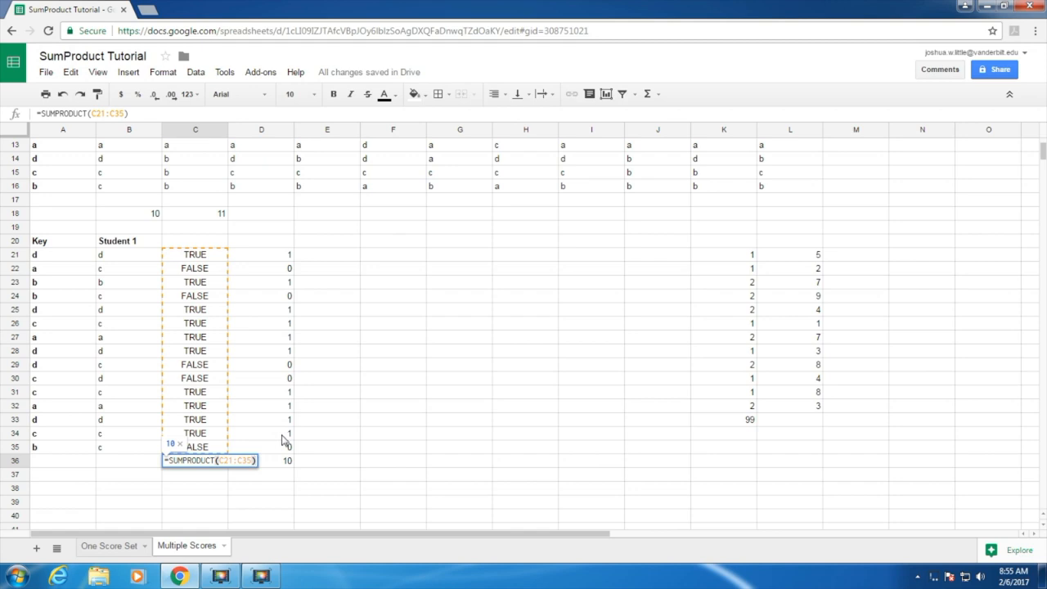
click(243, 461)
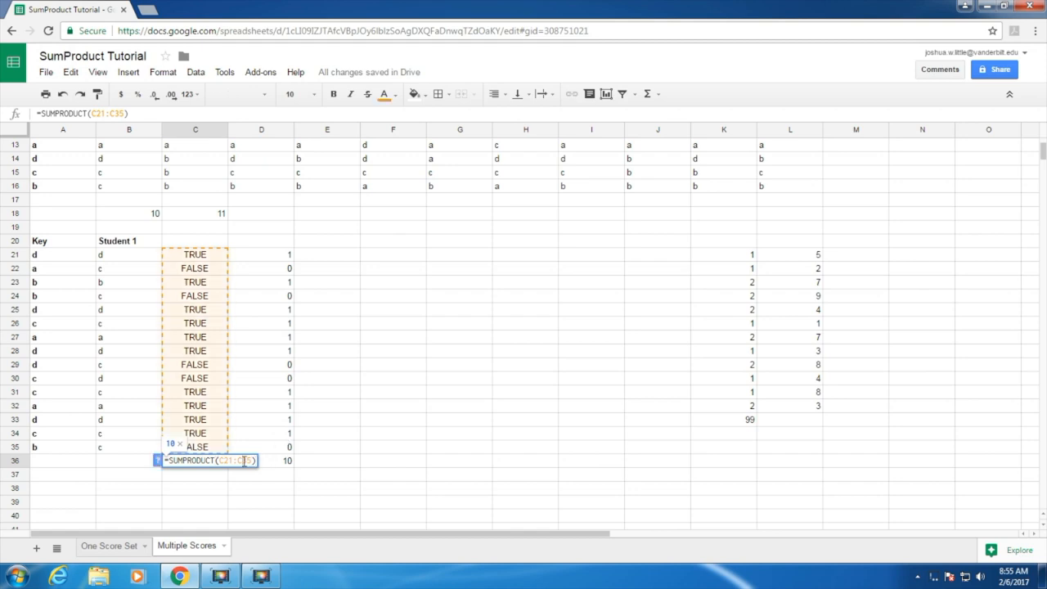
key(Return)
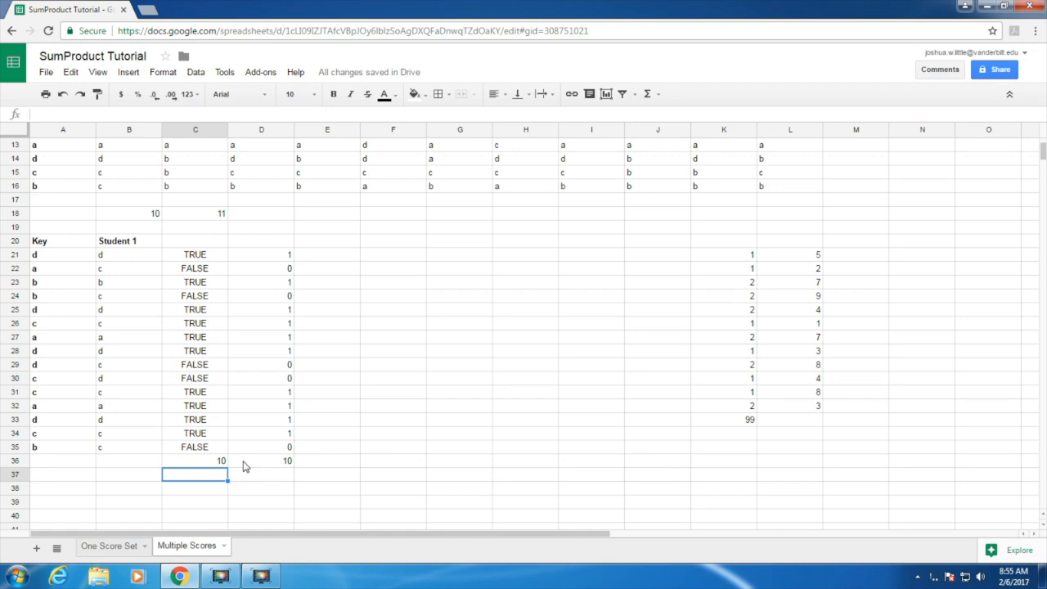
Step: Enter =SUMPRODUCT(A21:A35=B21:B35) in cell B36 to compare the key with Student 1's answers directly
scroll(243, 466, up, 1)
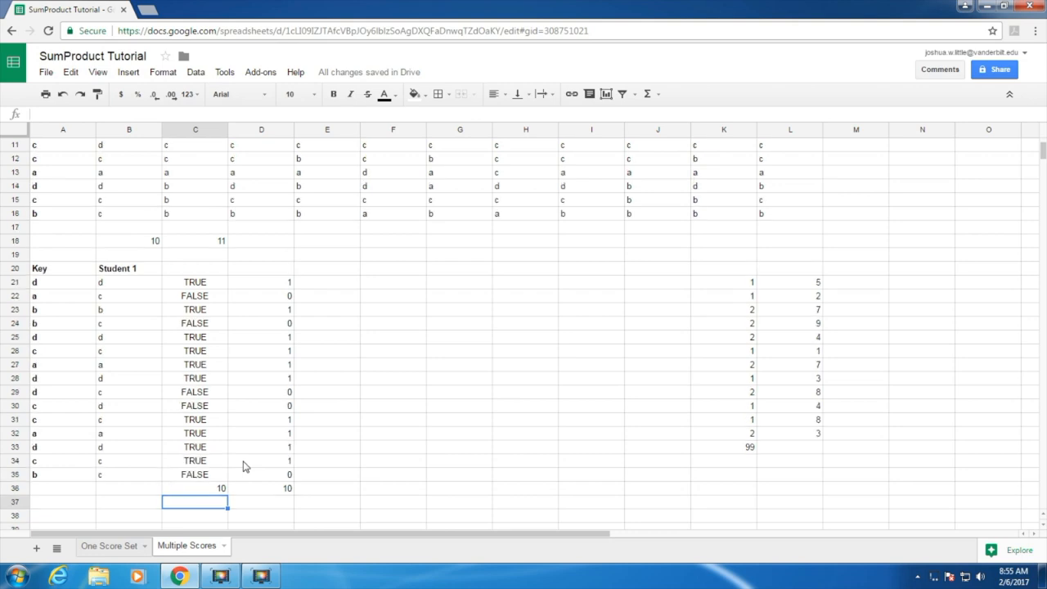
click(117, 491)
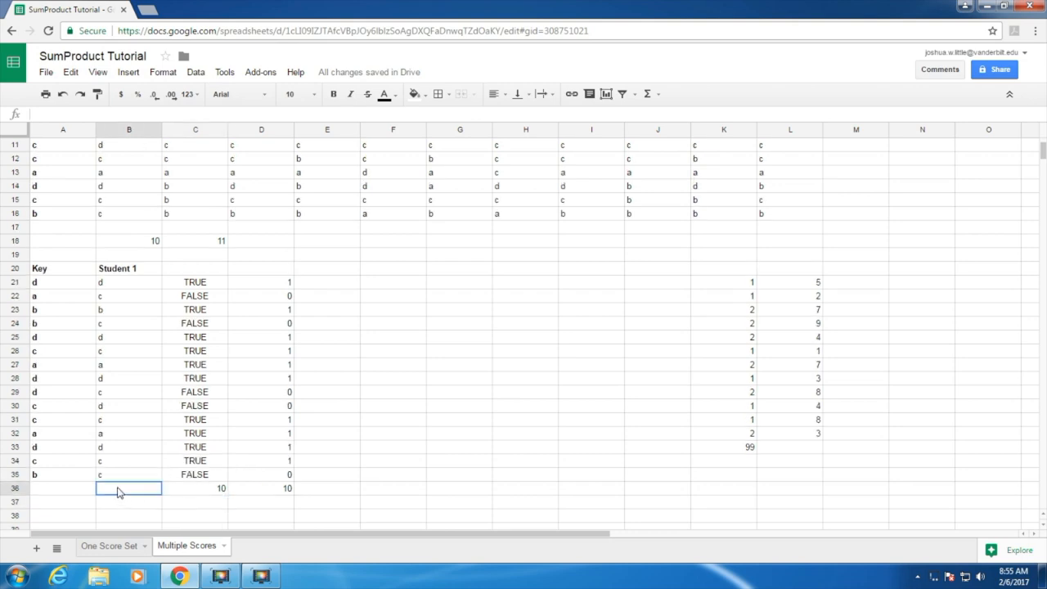
double_click(119, 488)
text(=SUM)
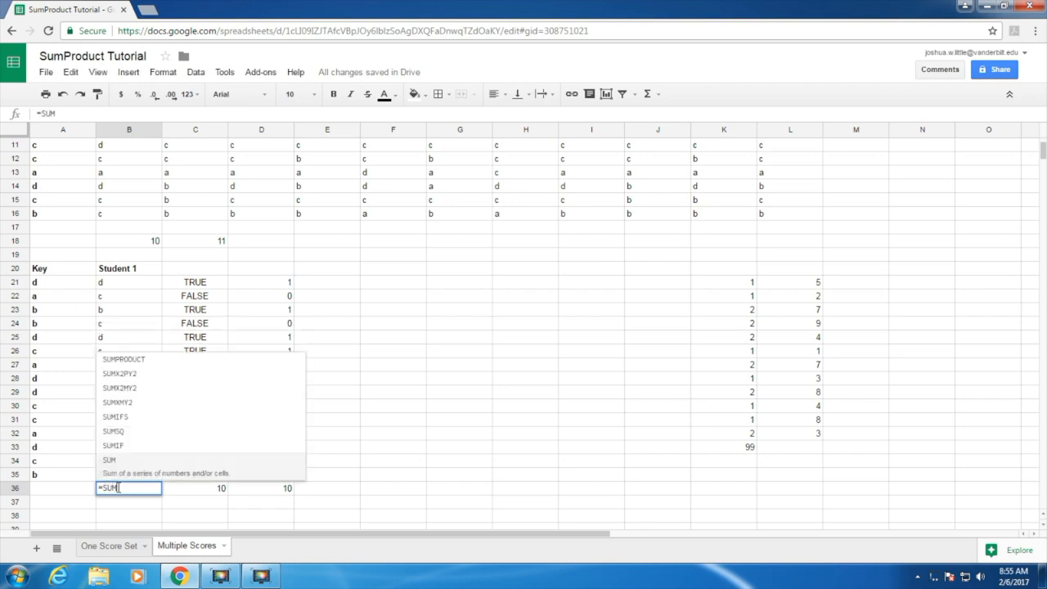
text(PRODUCT)
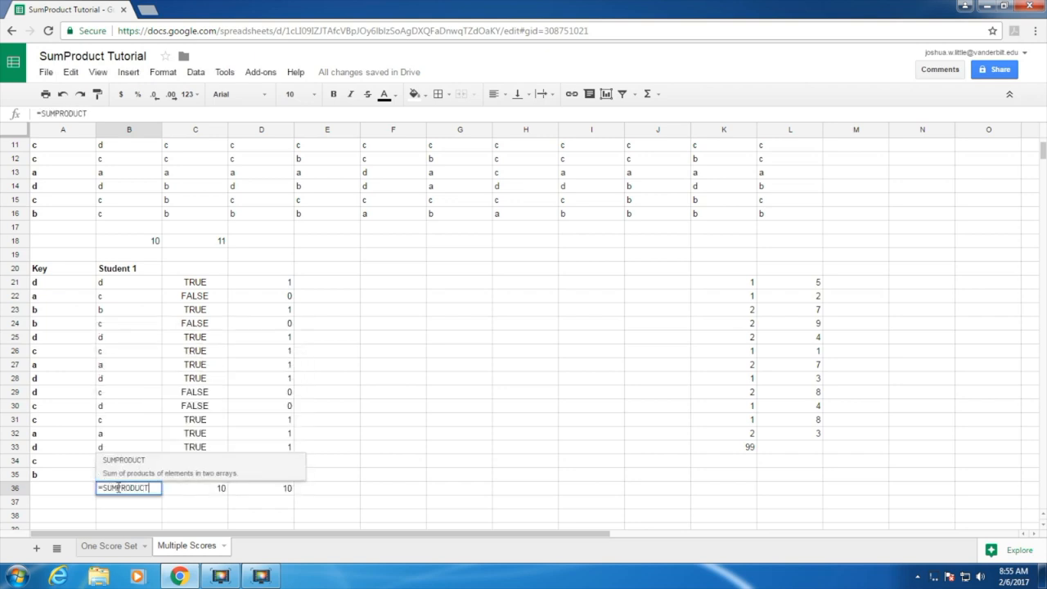
text(()
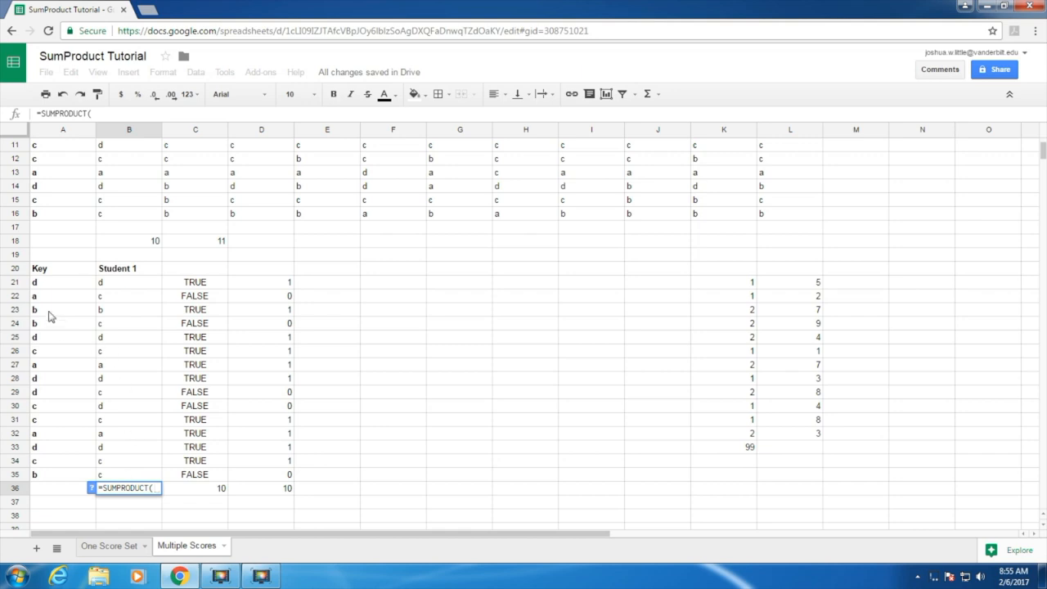
drag(53, 282, 56, 483)
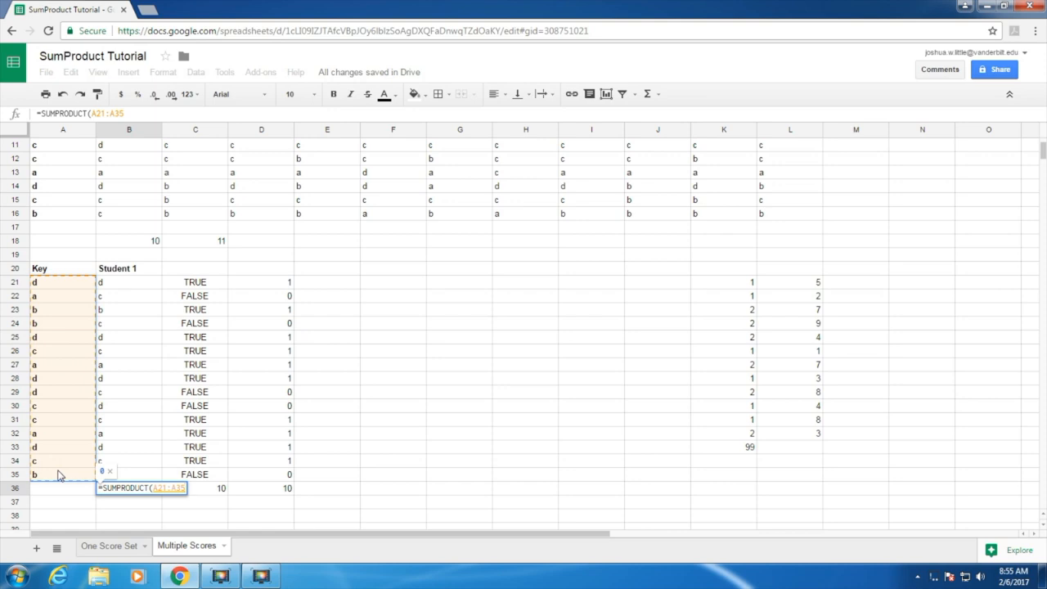
text(=)
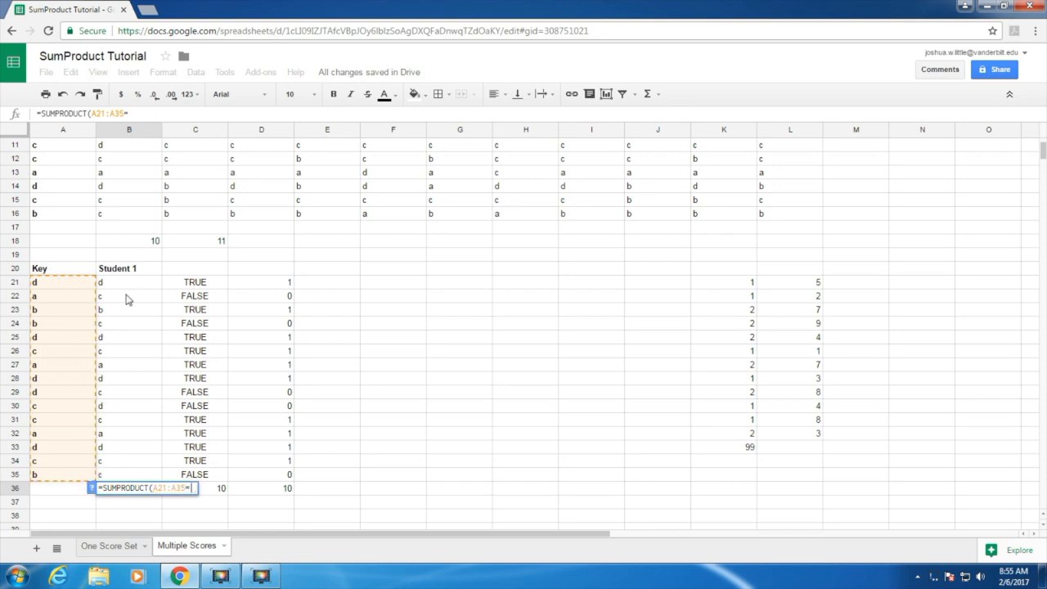
drag(134, 282, 132, 478)
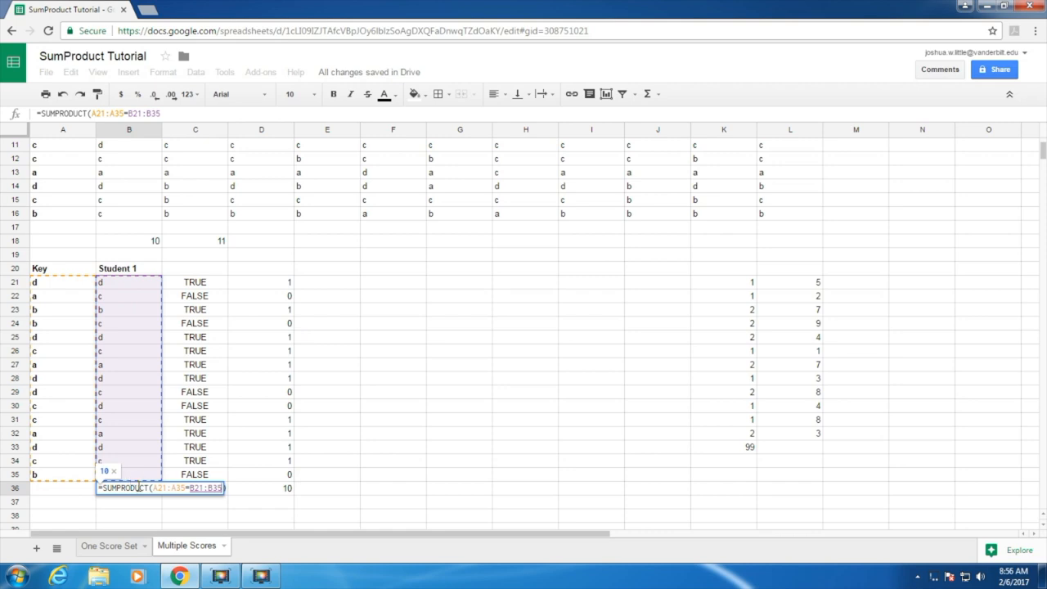
key(Left)
text())
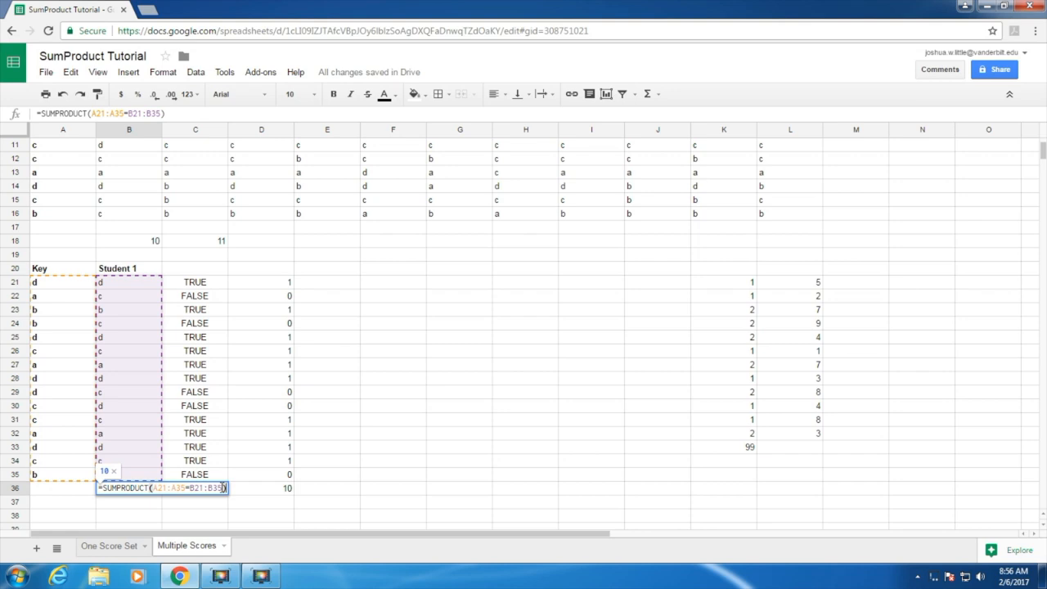
key(Return)
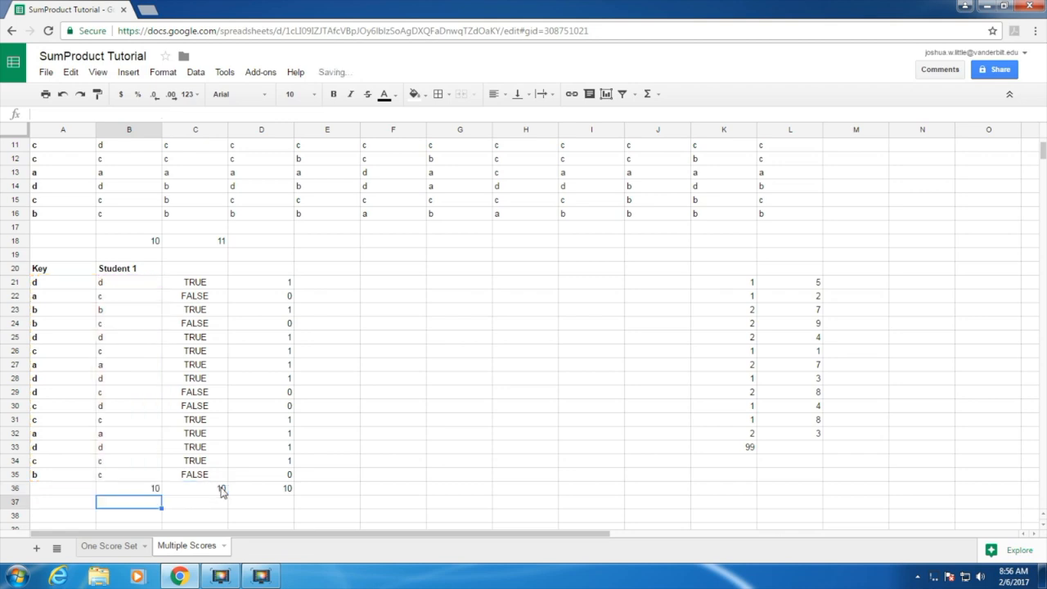
Step: Copy the SUMPRODUCT formula from B36 and paste it into B17 beneath Student 1's answers in the full score table
click(153, 489)
right_click(152, 491)
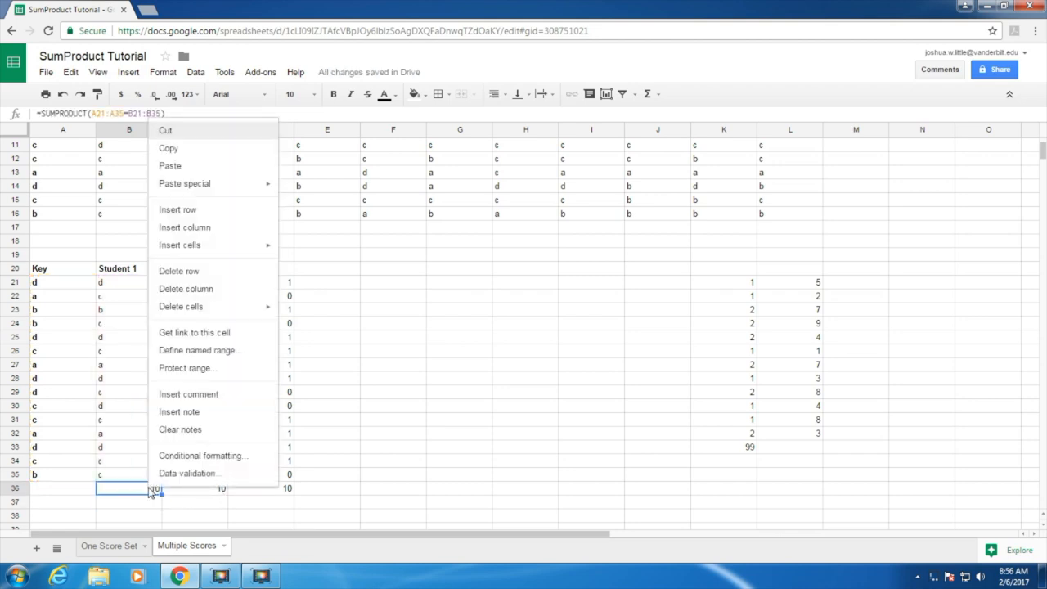
click(182, 150)
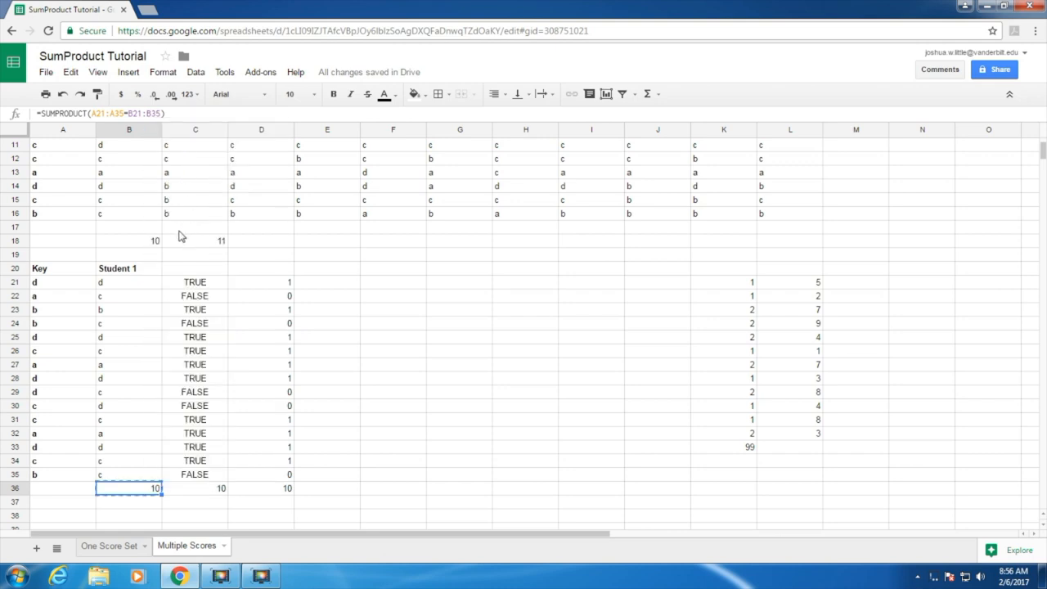
click(151, 230)
click(70, 72)
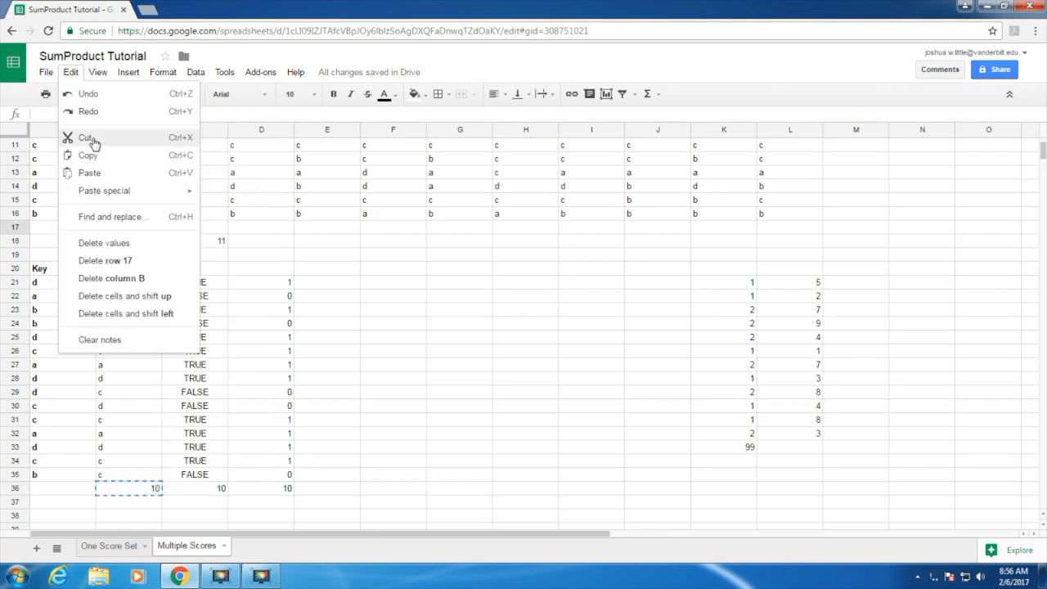
click(126, 172)
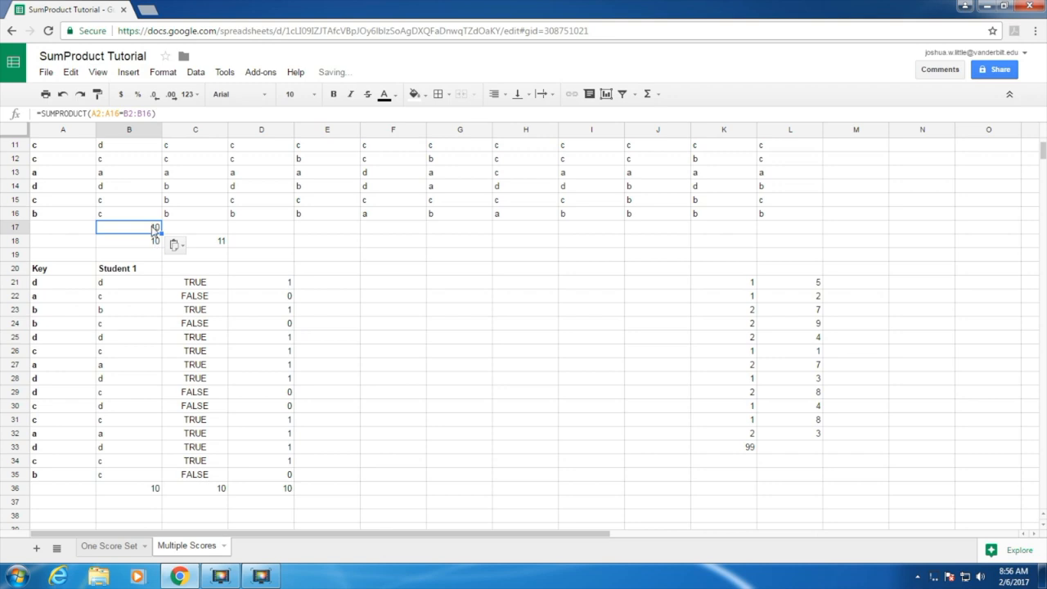
Step: Check the ranges referenced by the formula in B17, and fill it across to C17 with relative references
scroll(155, 229, up, 5)
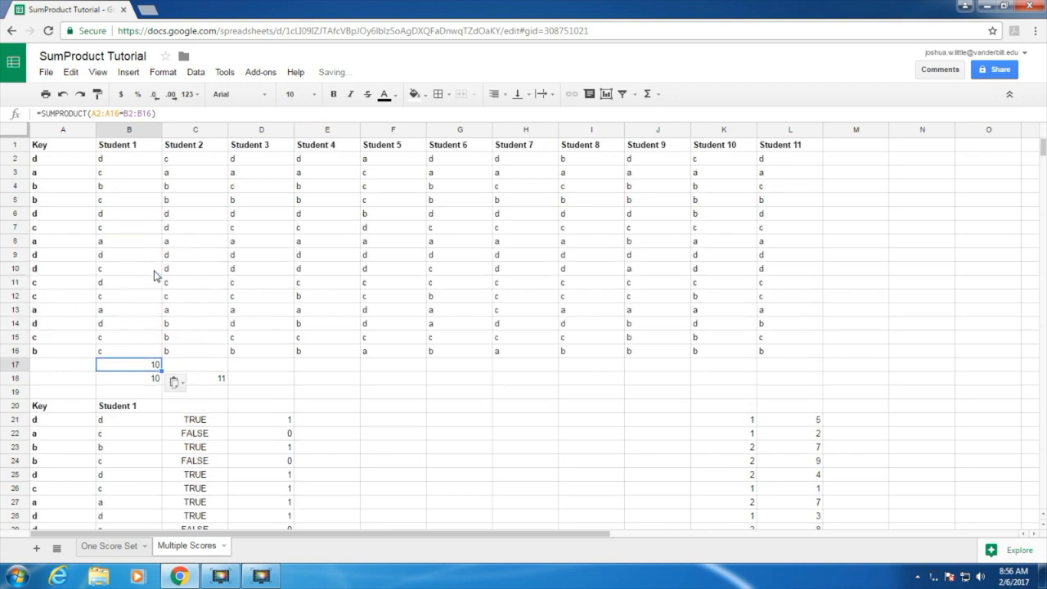
double_click(149, 368)
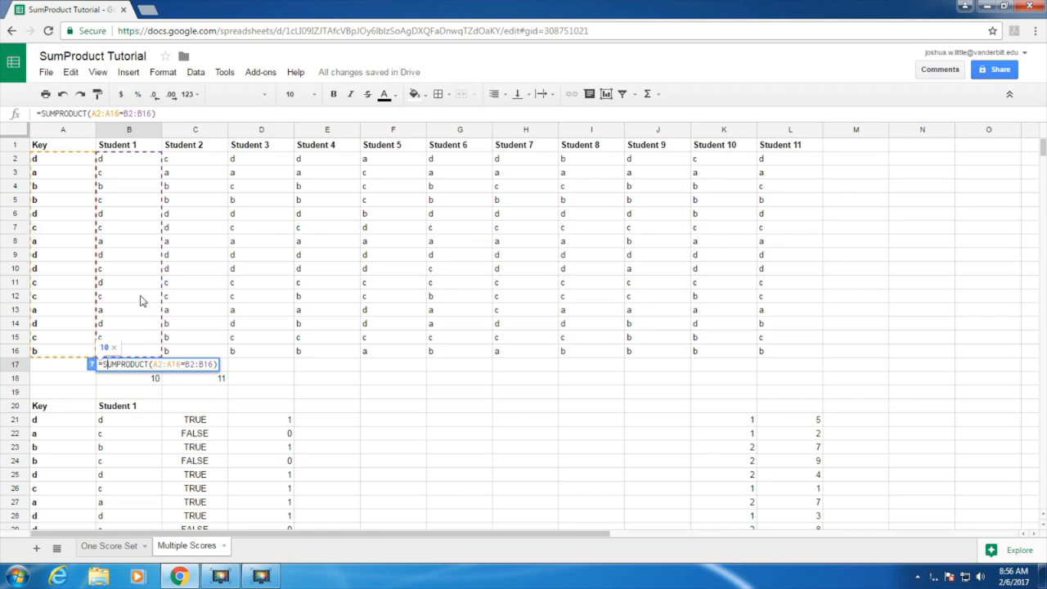
key(Escape)
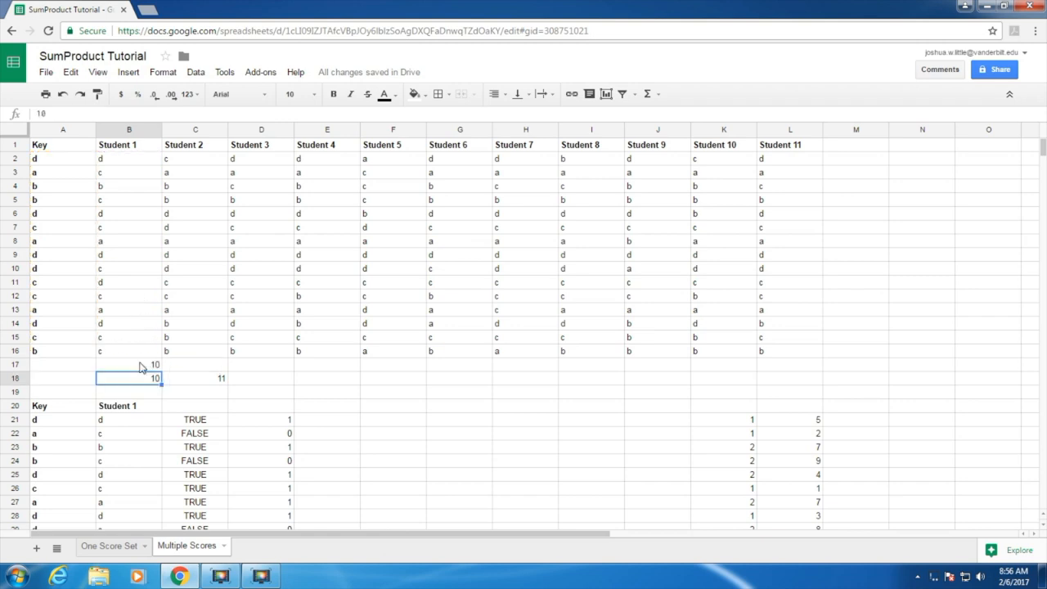
drag(162, 370, 222, 367)
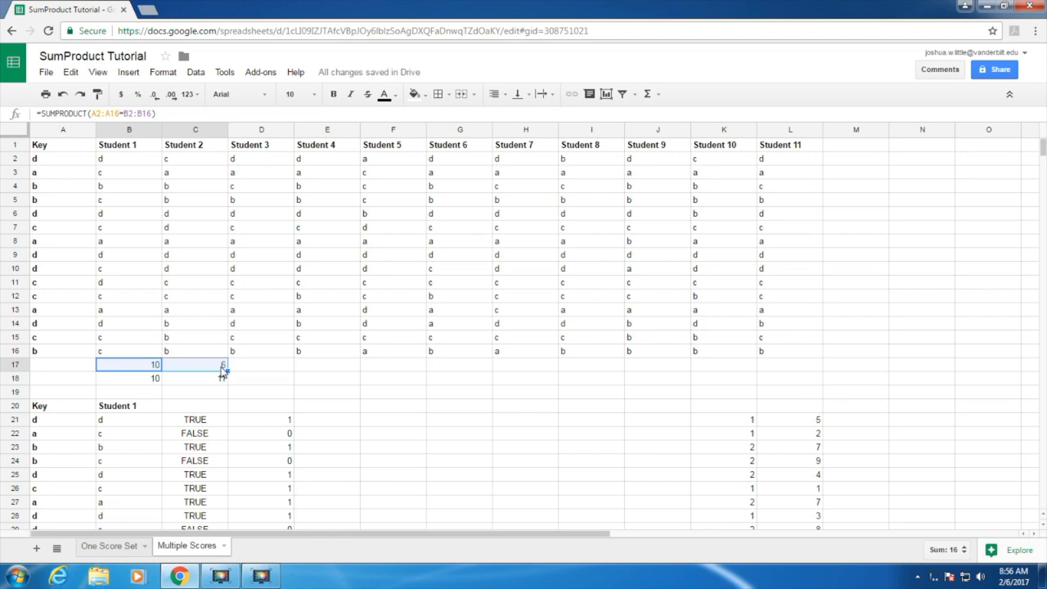
Step: Make the key range in B17 absolute so it reads =SUMPRODUCT($A$2:$A$16=B2:B16), and fill the formula across through L17
double_click(145, 368)
click(151, 364)
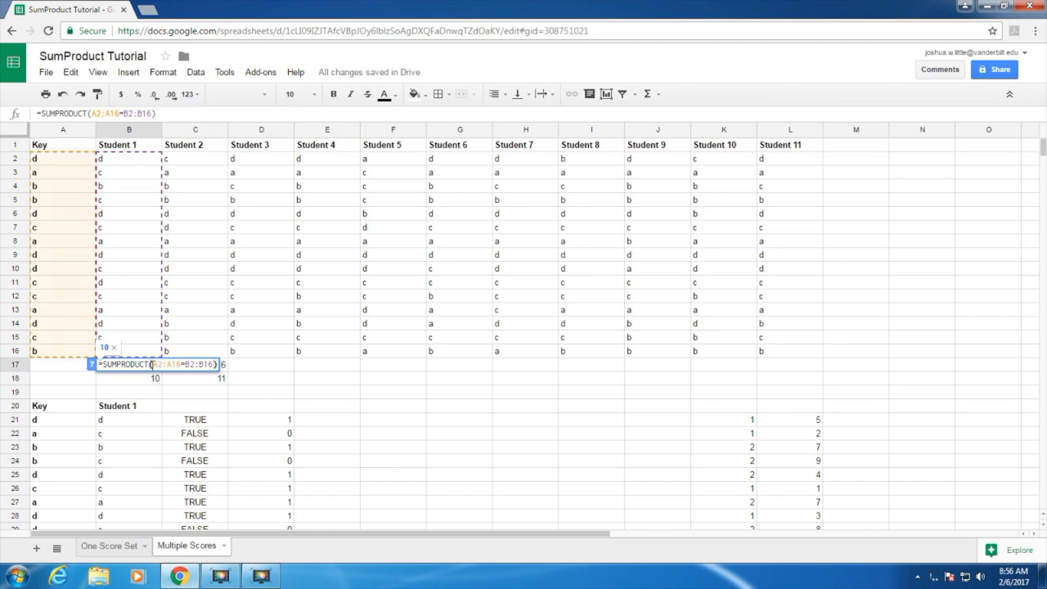
text($)
key(Right)
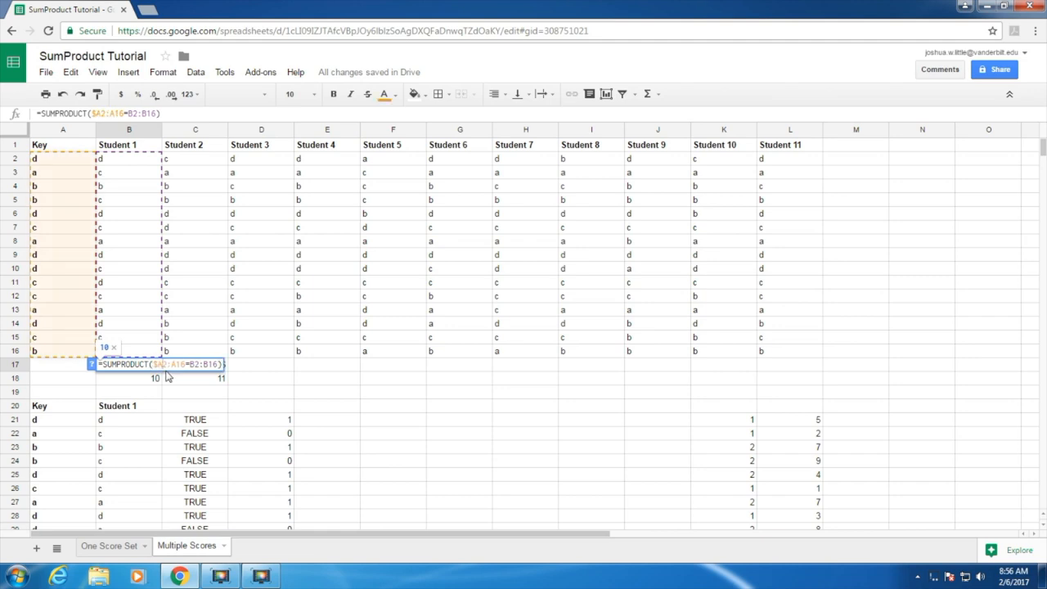
text($)
click(177, 364)
text($A)
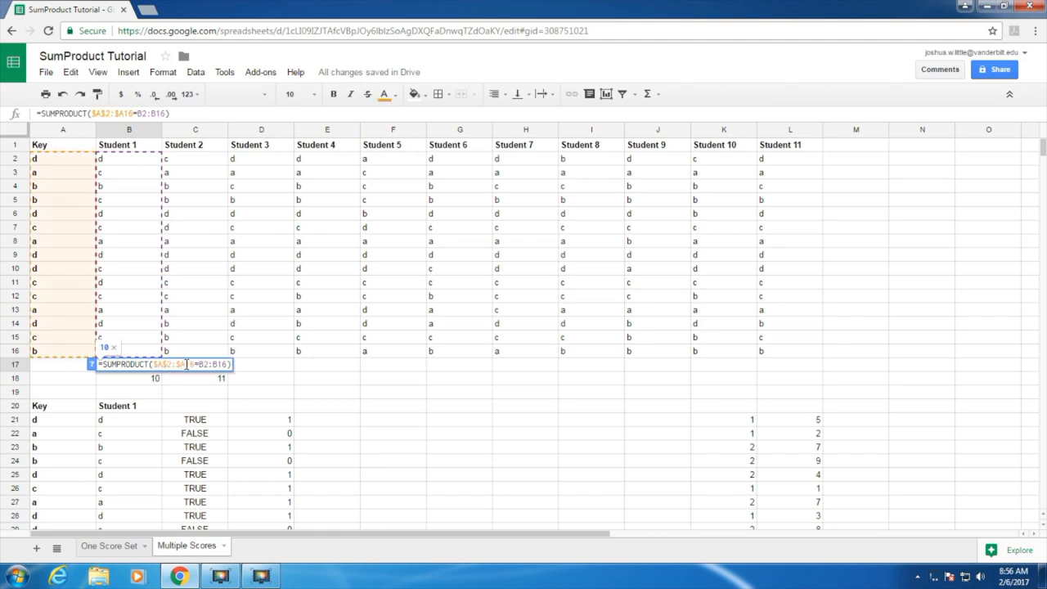
text($)
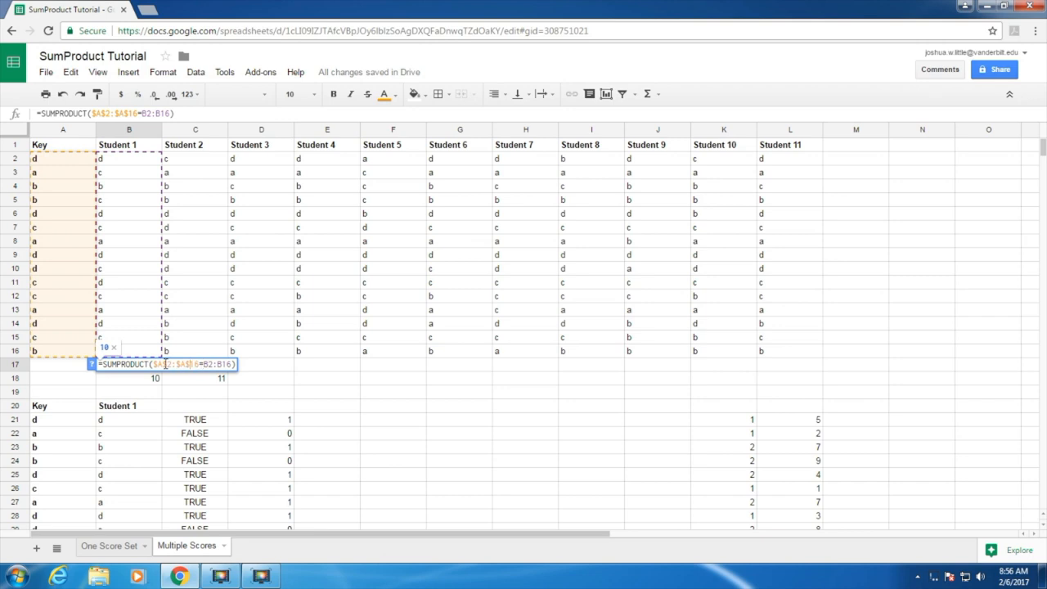
key(Return)
click(158, 367)
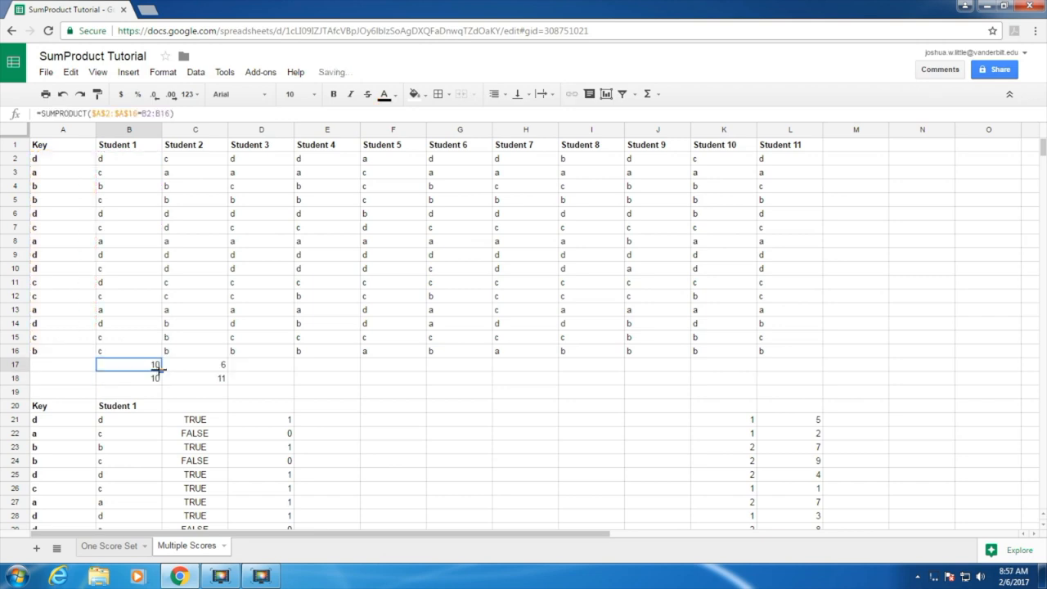
drag(158, 369, 783, 355)
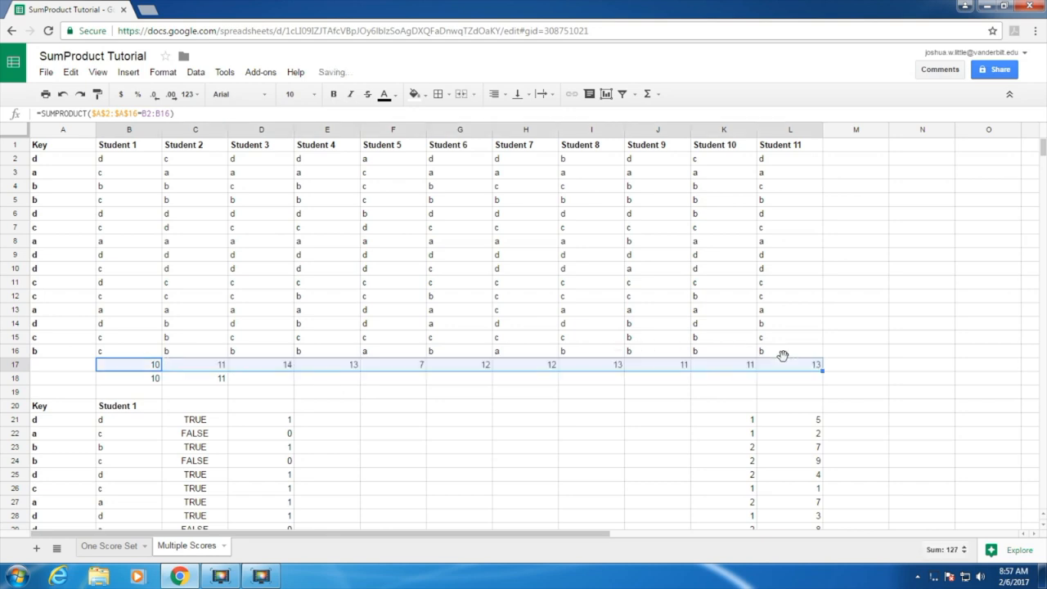